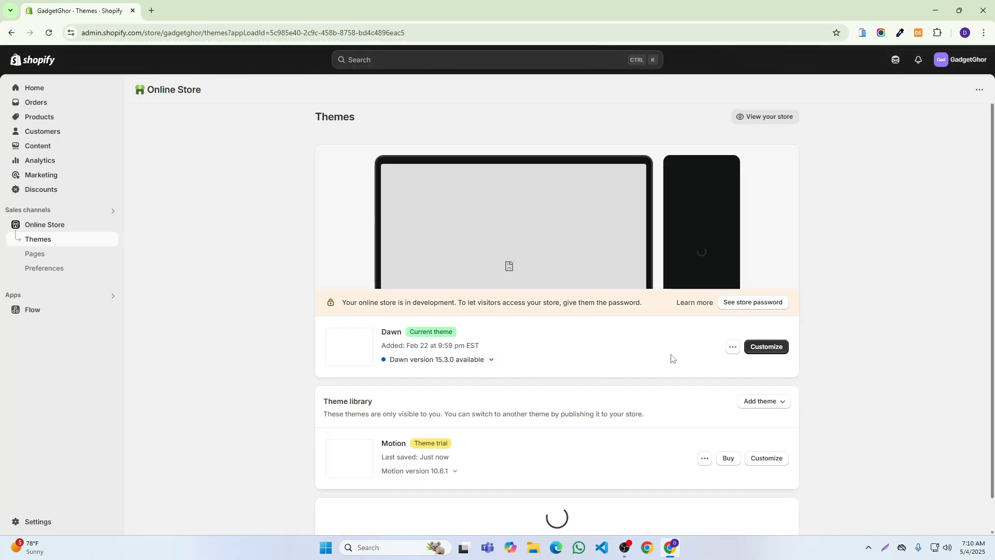
Step: Open the Motion trial theme for customizing and add a Collection callout section to the home page template
{"action": "scroll", "coordinate": [658, 352], "scroll_direction": "down", "scroll_amount": 2}
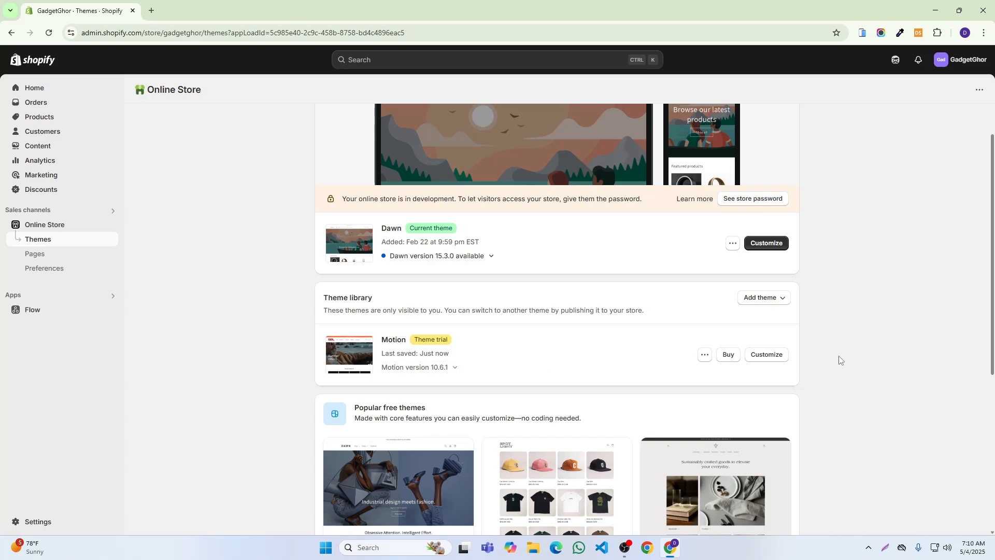
{"action": "left_click", "coordinate": [766, 355]}
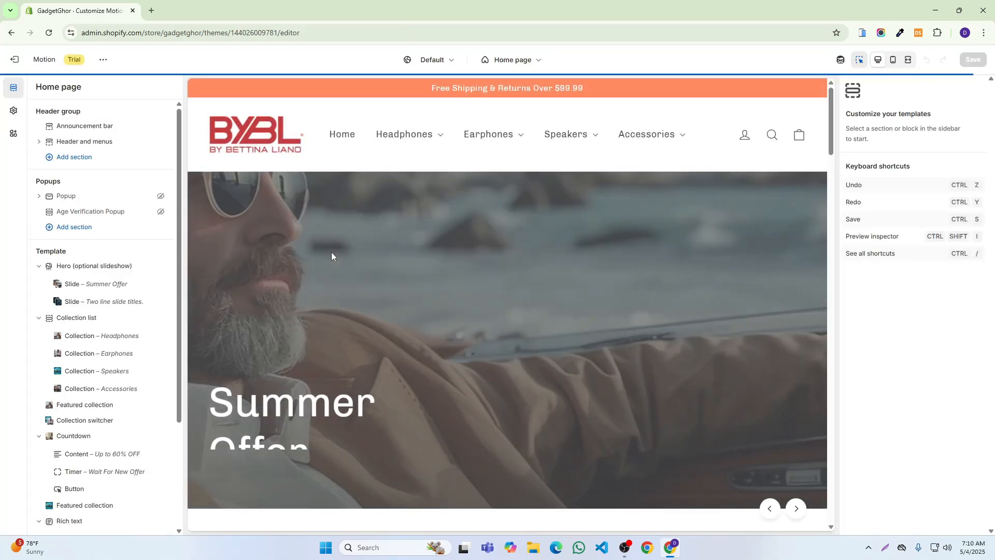
{"action": "scroll", "coordinate": [97, 271], "scroll_direction": "down", "scroll_amount": 3}
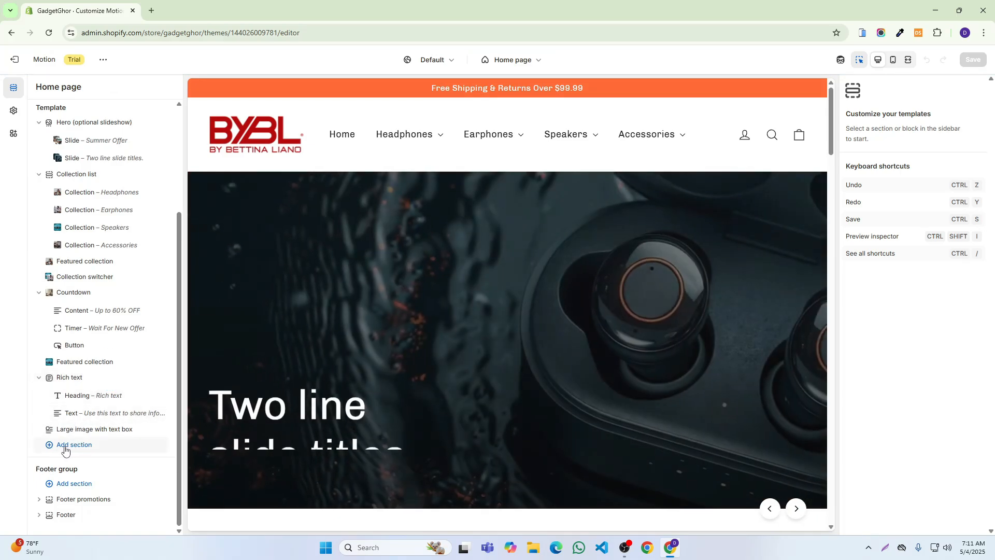
{"action": "left_click", "coordinate": [64, 447]}
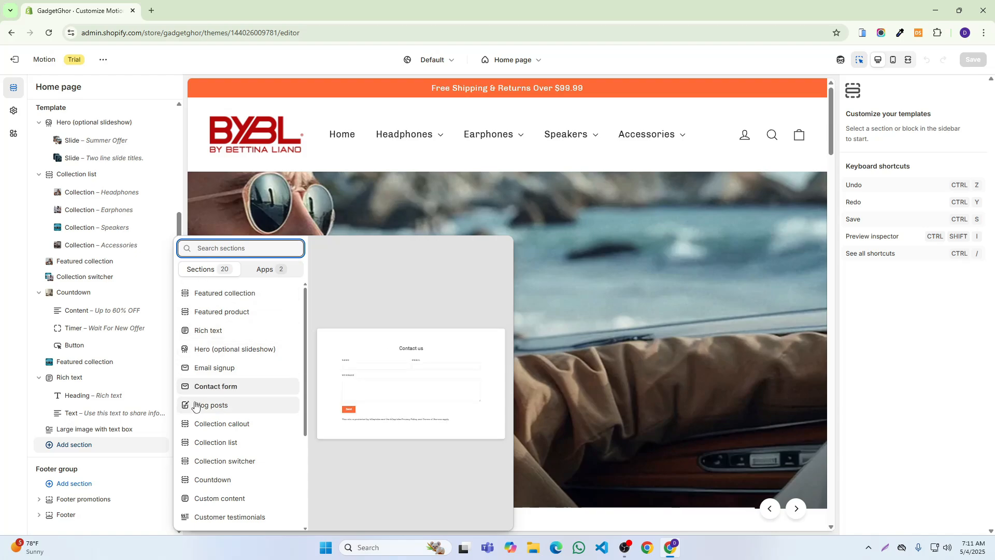
{"action": "left_click", "coordinate": [244, 363]}
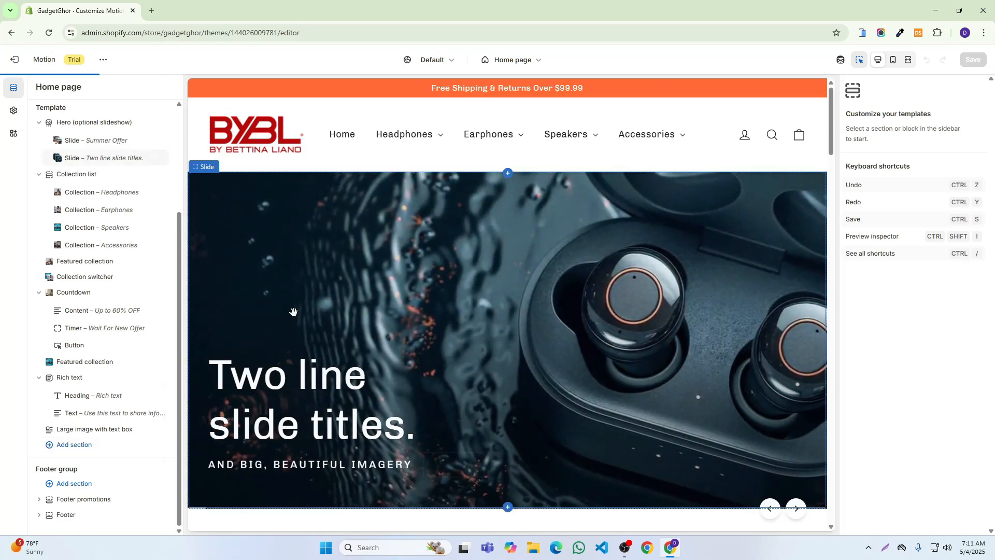
Step: Move the Collection callout section directly above the Rich text section and save the theme
{"action": "scroll", "coordinate": [461, 288], "scroll_direction": "up", "scroll_amount": 3}
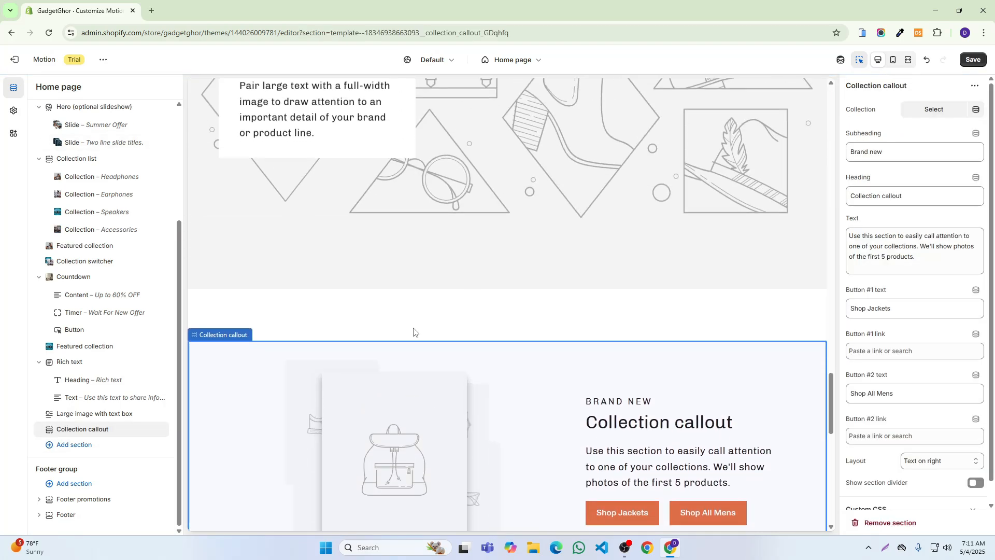
{"action": "left_click_drag", "start_coordinate": [50, 436], "coordinate": [49, 362]}
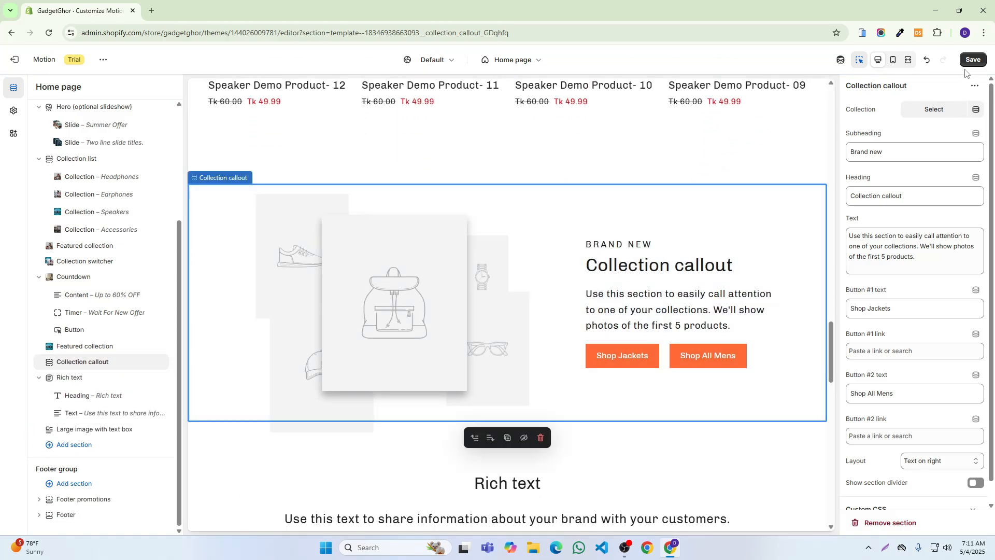
{"action": "left_click", "coordinate": [973, 60]}
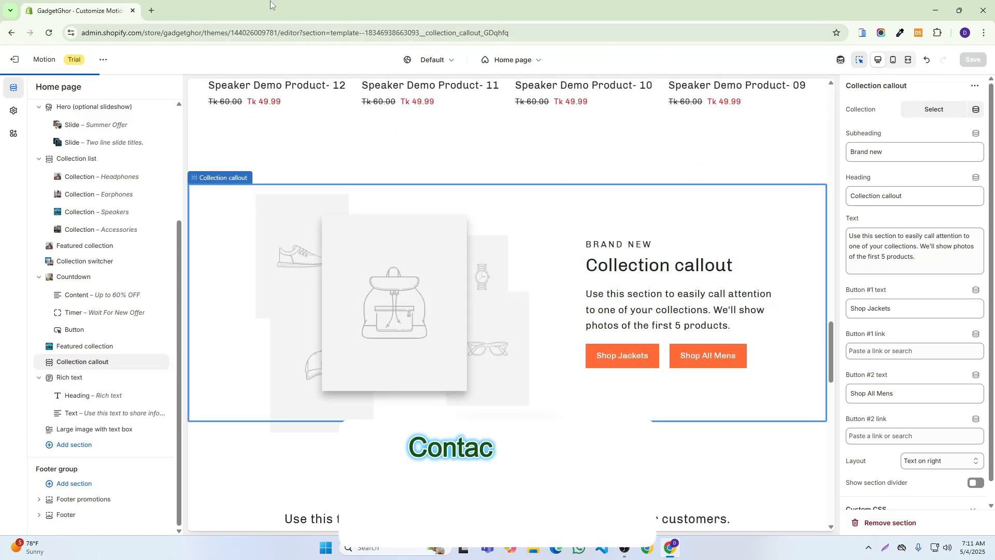
Step: Preview the store in a separate page and examine the Collection callout section below the speaker products
{"action": "left_click", "coordinate": [104, 60]}
{"action": "left_click", "coordinate": [234, 208]}
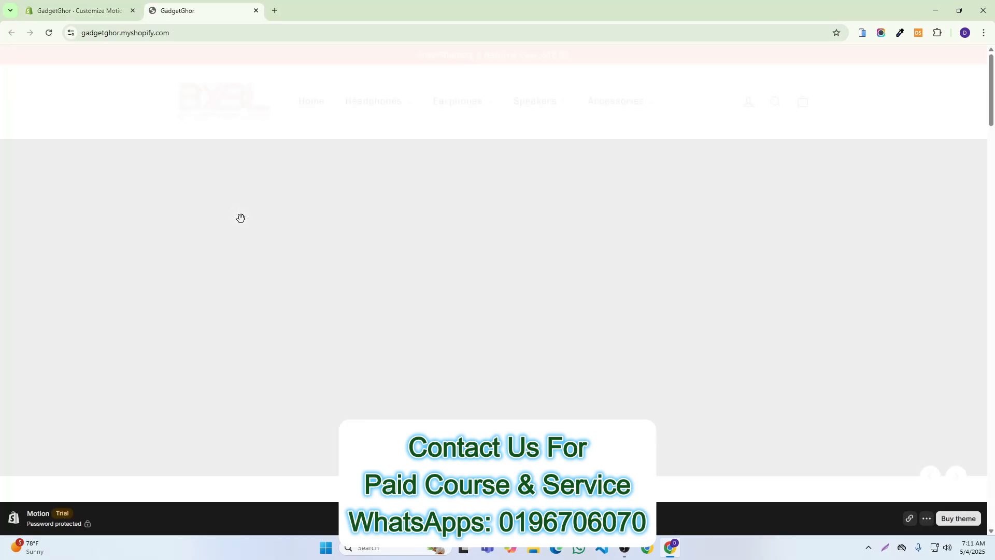
{"action": "scroll", "coordinate": [494, 227], "scroll_direction": "down", "scroll_amount": 5}
{"action": "scroll", "coordinate": [497, 229], "scroll_direction": "down", "scroll_amount": 18}
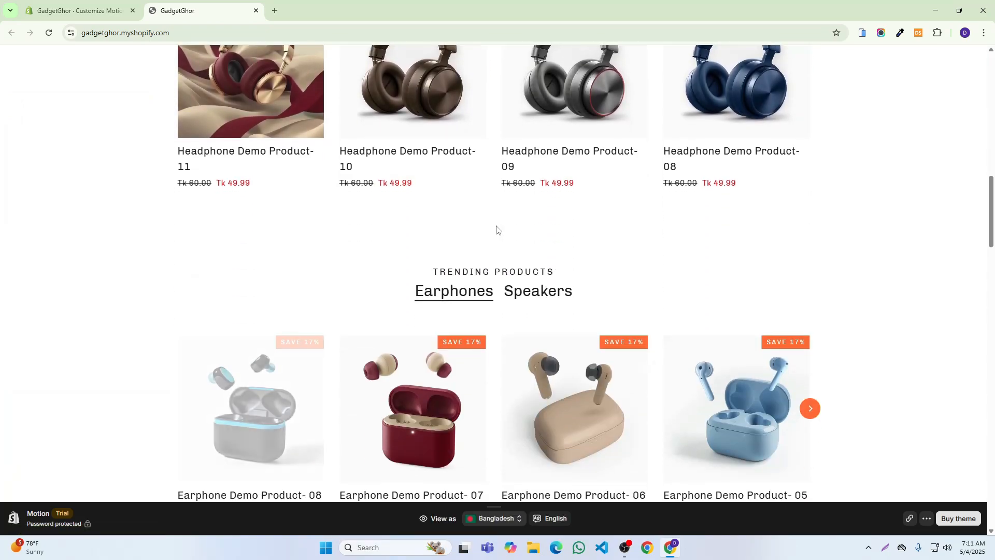
{"action": "scroll", "coordinate": [495, 225], "scroll_direction": "down", "scroll_amount": 6}
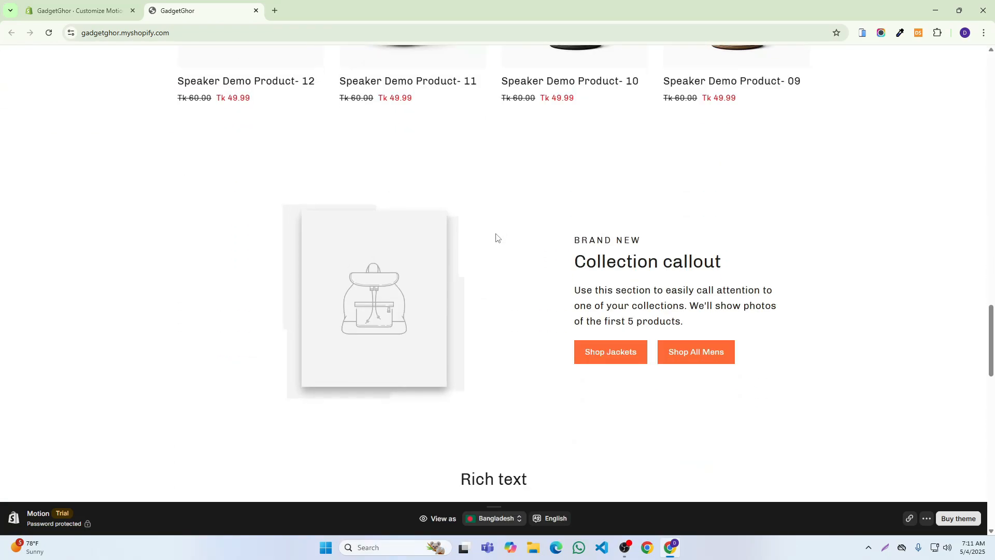
{"action": "scroll", "coordinate": [513, 282], "scroll_direction": "down", "scroll_amount": 3}
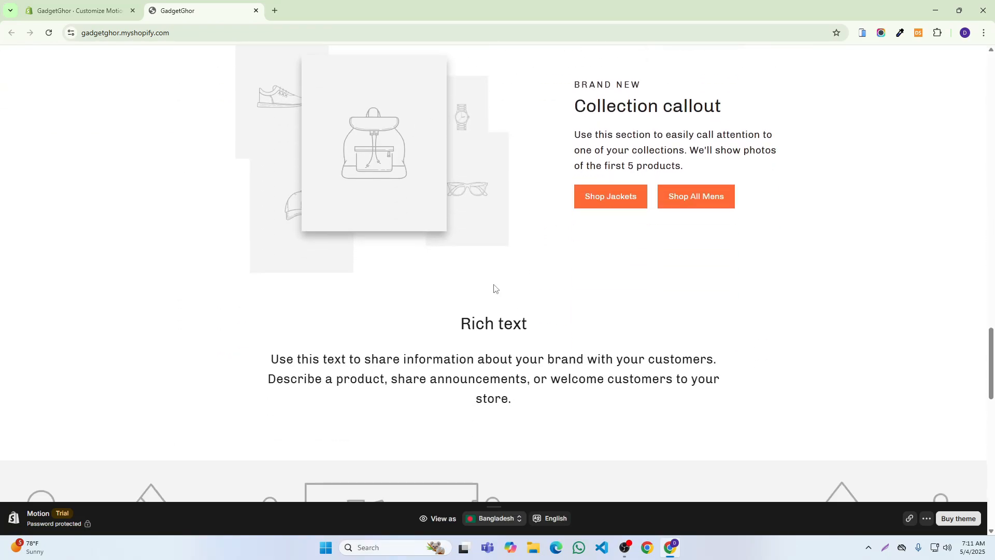
{"action": "scroll", "coordinate": [477, 284], "scroll_direction": "up", "scroll_amount": 4}
Step: Back in the theme editor, assign the Speakers collection to the Collection callout section and save
{"action": "left_click", "coordinate": [73, 5]}
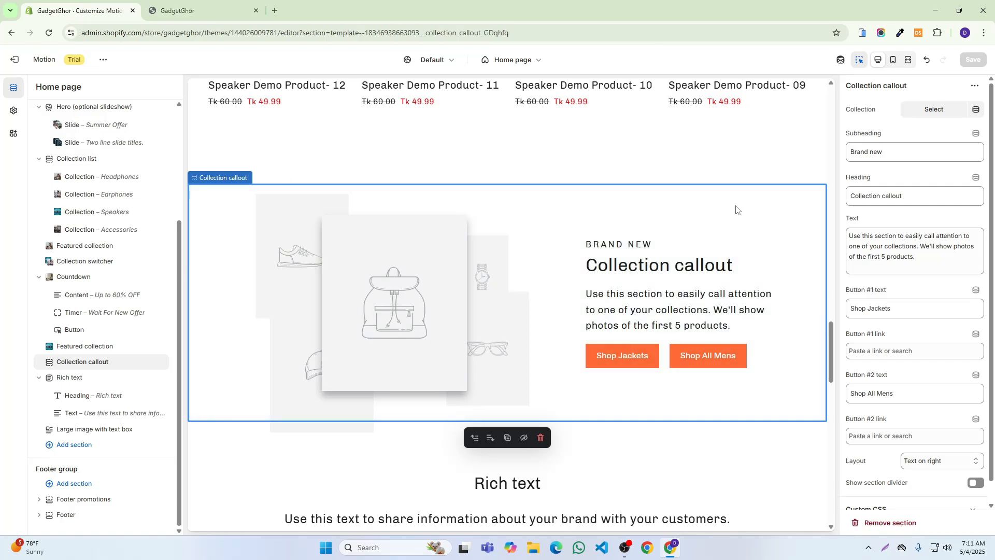
{"action": "left_click", "coordinate": [934, 110]}
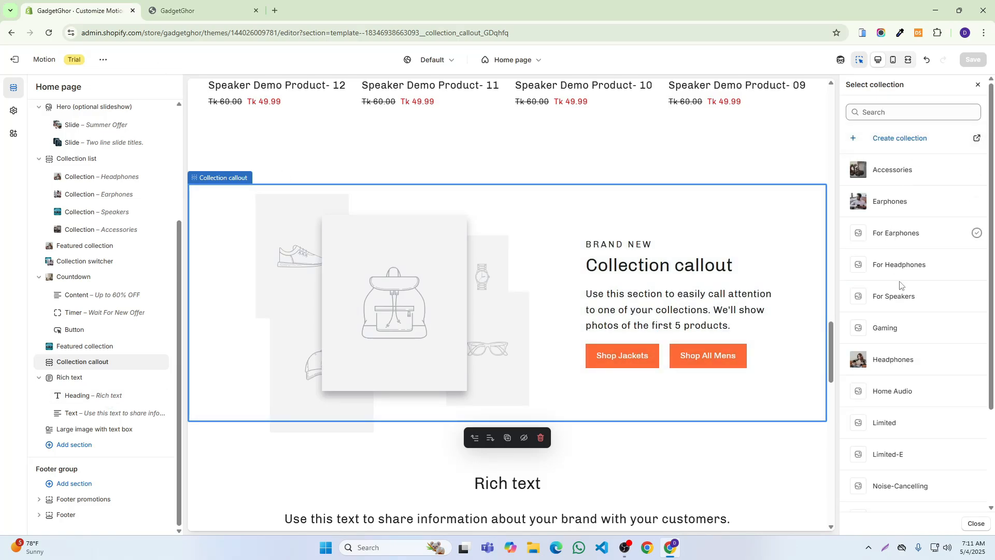
{"action": "scroll", "coordinate": [902, 382], "scroll_direction": "down", "scroll_amount": 3}
{"action": "left_click", "coordinate": [885, 484]}
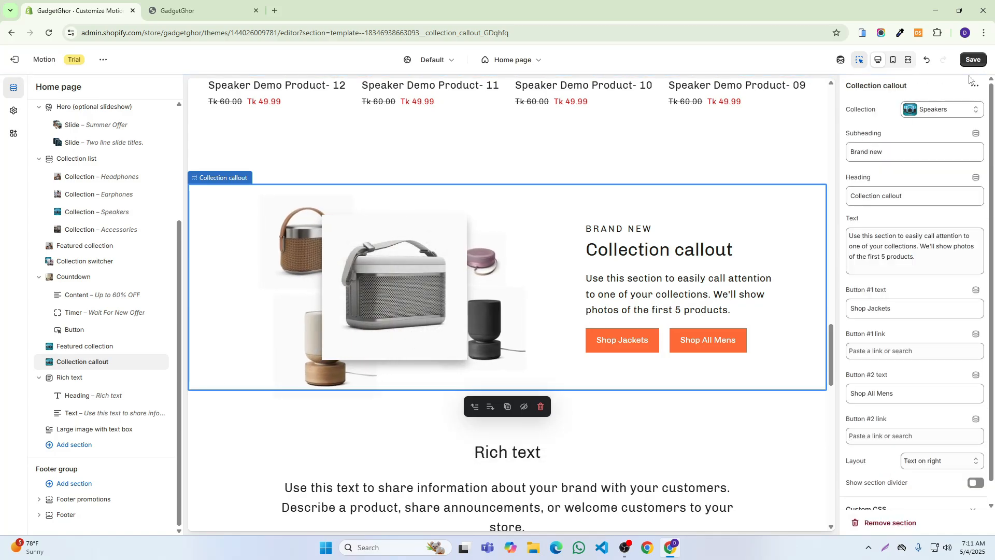
{"action": "left_click", "coordinate": [973, 60]}
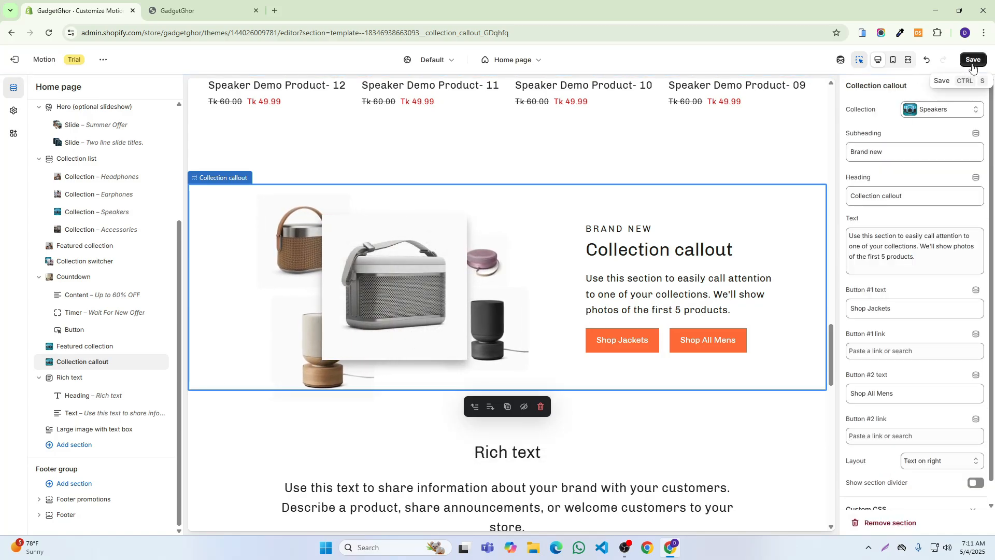
Step: Replace the old store preview with a fresh one and inspect the callout's product images
{"action": "left_click", "coordinate": [256, 11]}
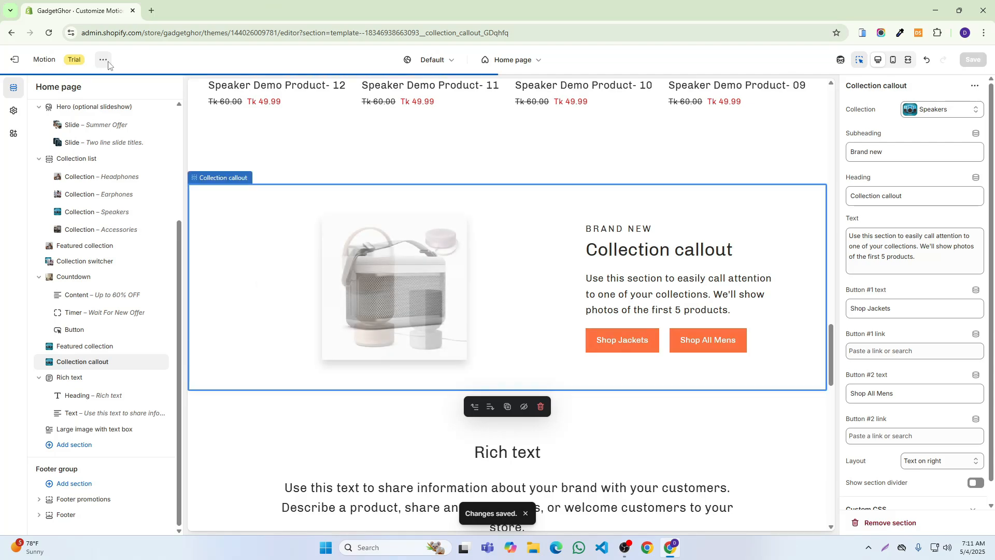
{"action": "left_click", "coordinate": [103, 60]}
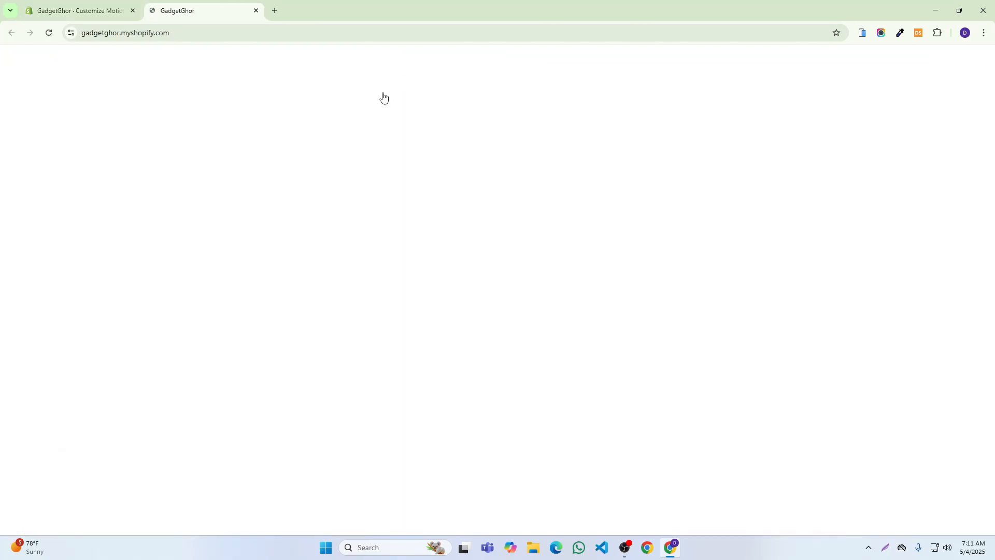
{"action": "scroll", "coordinate": [549, 214], "scroll_direction": "down", "scroll_amount": 5}
{"action": "scroll", "coordinate": [548, 214], "scroll_direction": "down", "scroll_amount": 17}
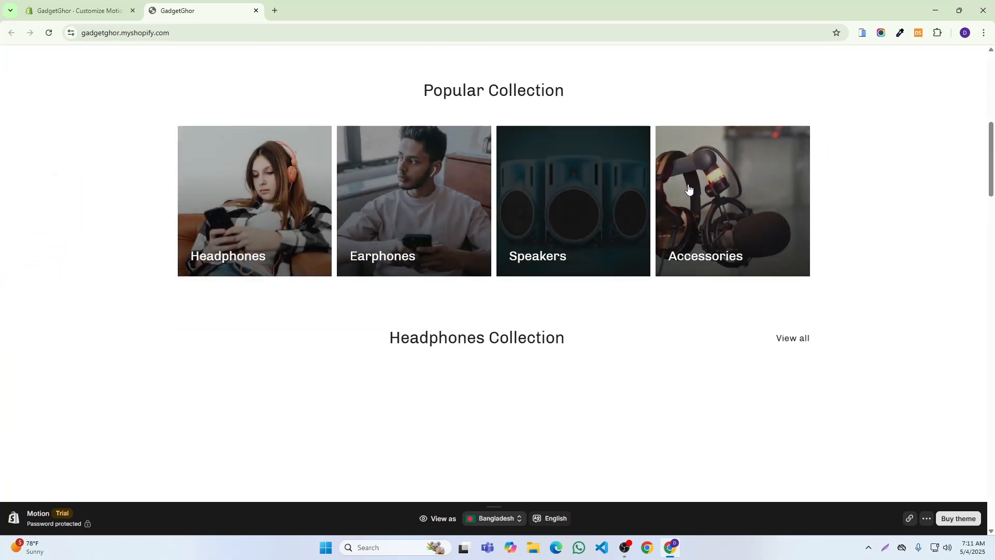
{"action": "scroll", "coordinate": [811, 229], "scroll_direction": "down", "scroll_amount": 10}
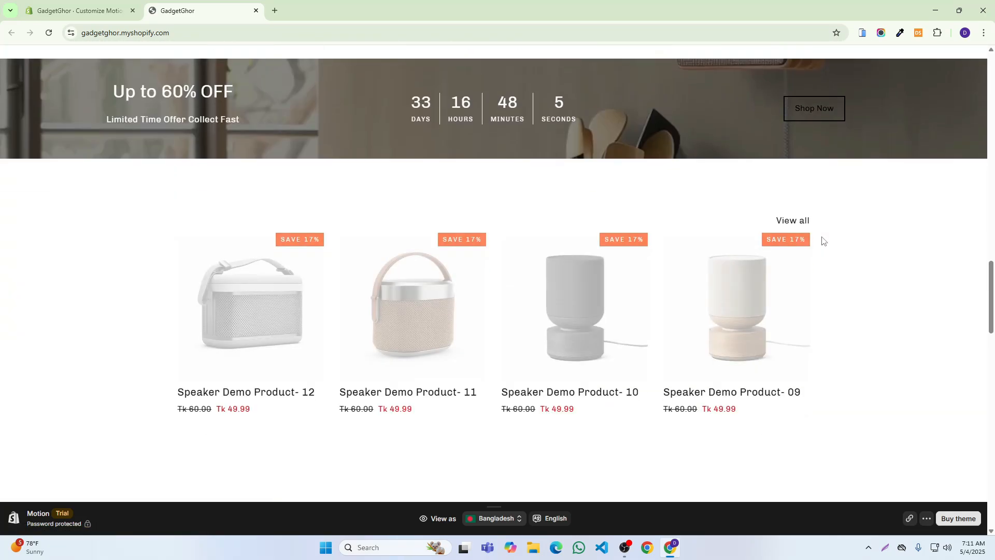
{"action": "scroll", "coordinate": [824, 239], "scroll_direction": "down", "scroll_amount": 3}
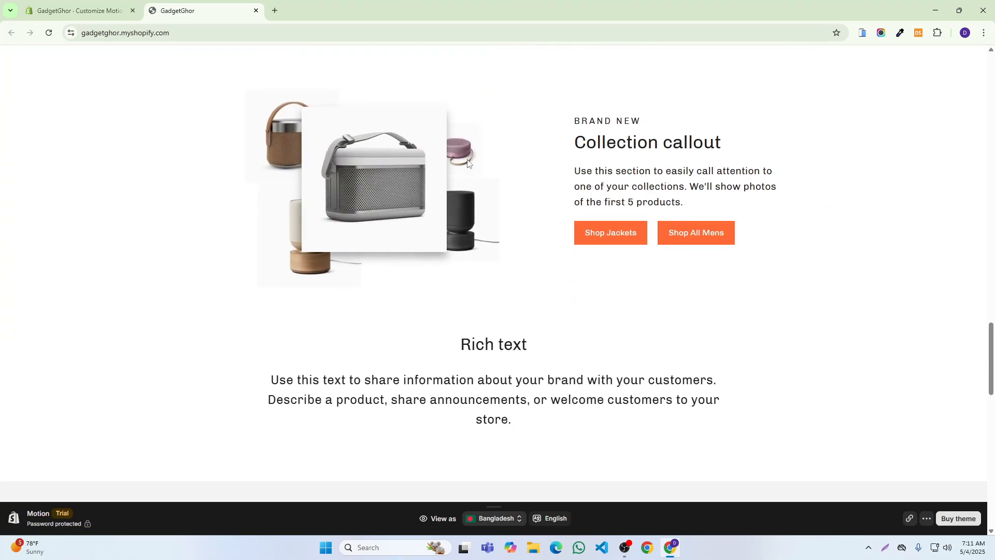
Step: Compare the callout's subheading and heading settings in the editor with their text on the previewed page
{"action": "left_click", "coordinate": [99, 7]}
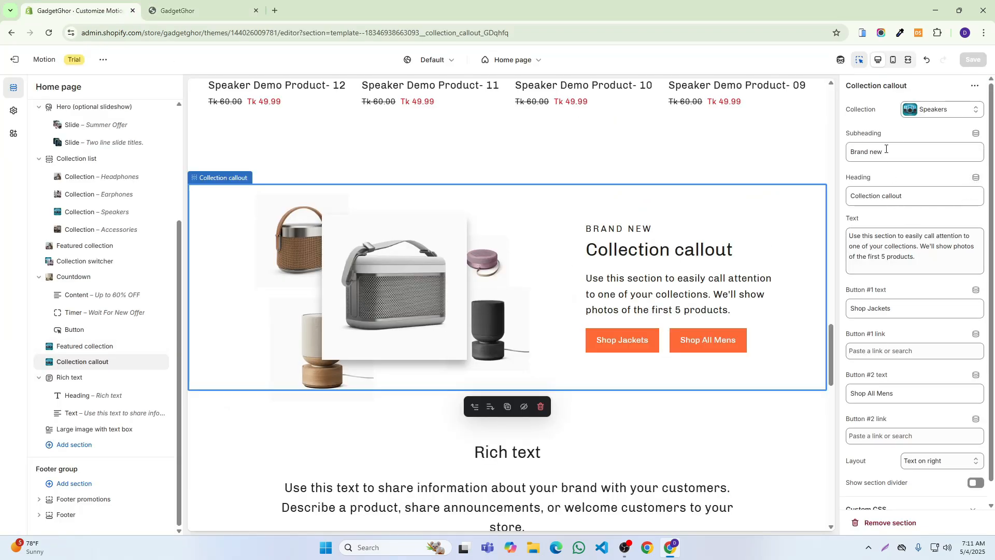
{"action": "left_click", "coordinate": [197, 10]}
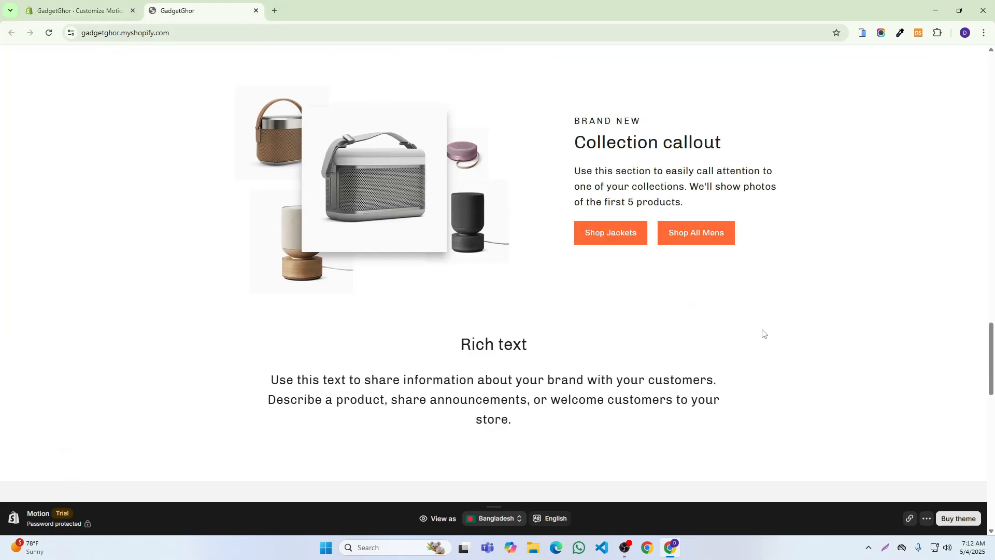
{"action": "left_click", "coordinate": [885, 547]}
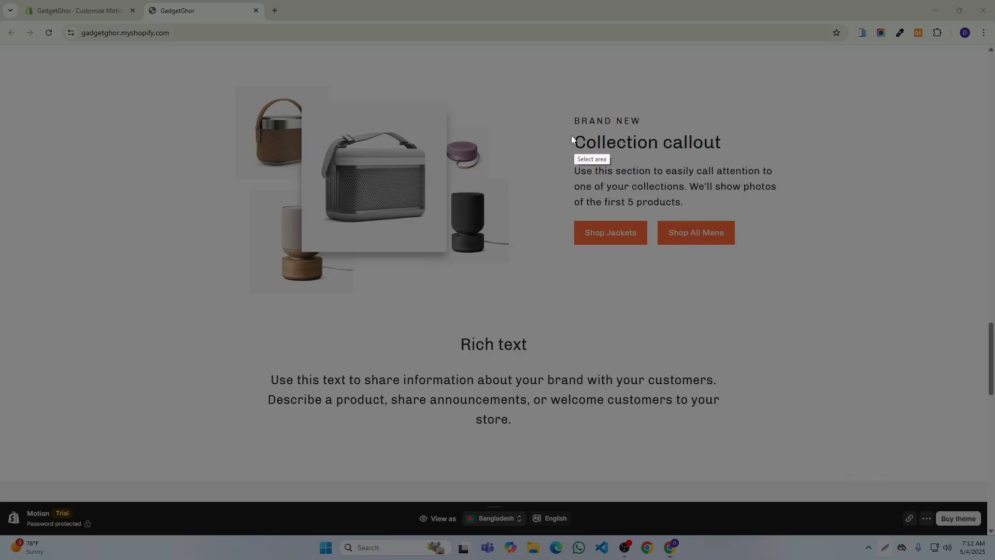
{"action": "left_click_drag", "start_coordinate": [550, 103], "coordinate": [688, 133]}
{"action": "left_click", "coordinate": [679, 142]}
Step: Change the Collection callout's heading to "Premium Quality Speakers" in the theme editor and save
{"action": "left_click", "coordinate": [78, 11]}
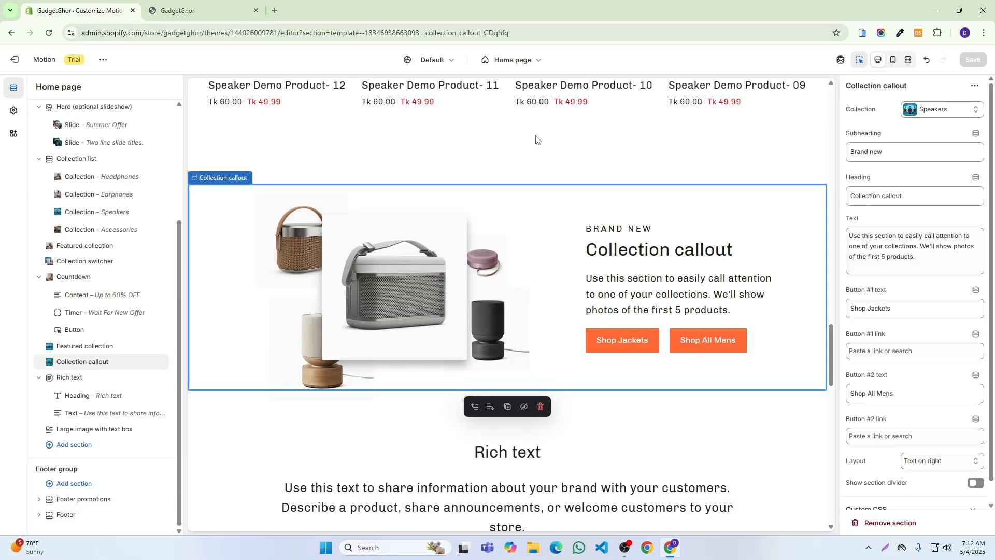
{"action": "triple_click", "coordinate": [866, 151]}
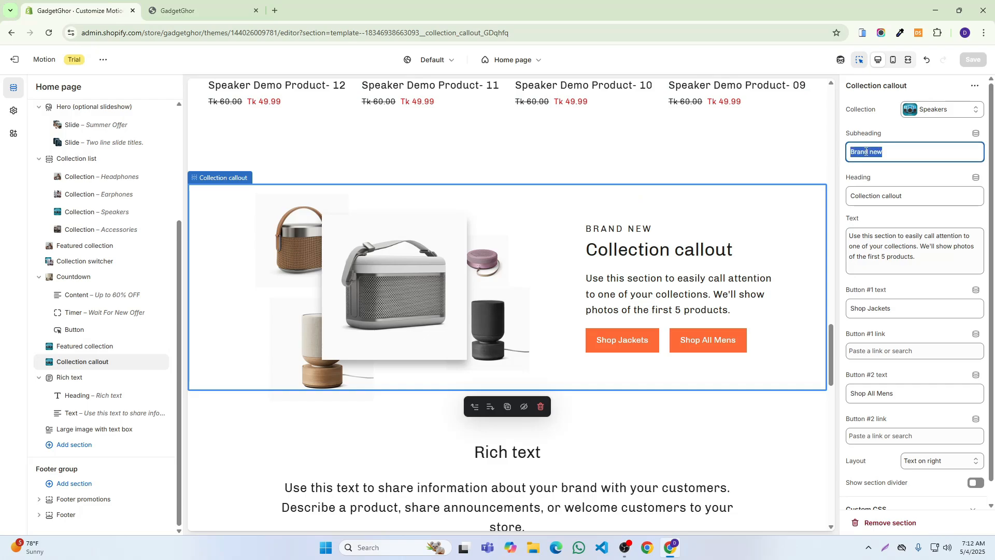
{"action": "triple_click", "coordinate": [870, 197]}
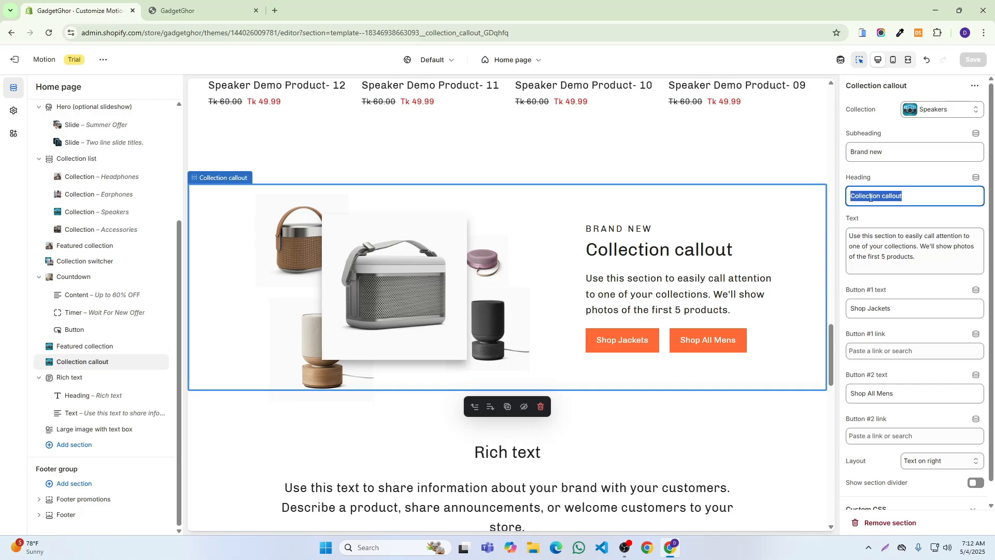
{"action": "type", "text": "Premi"}
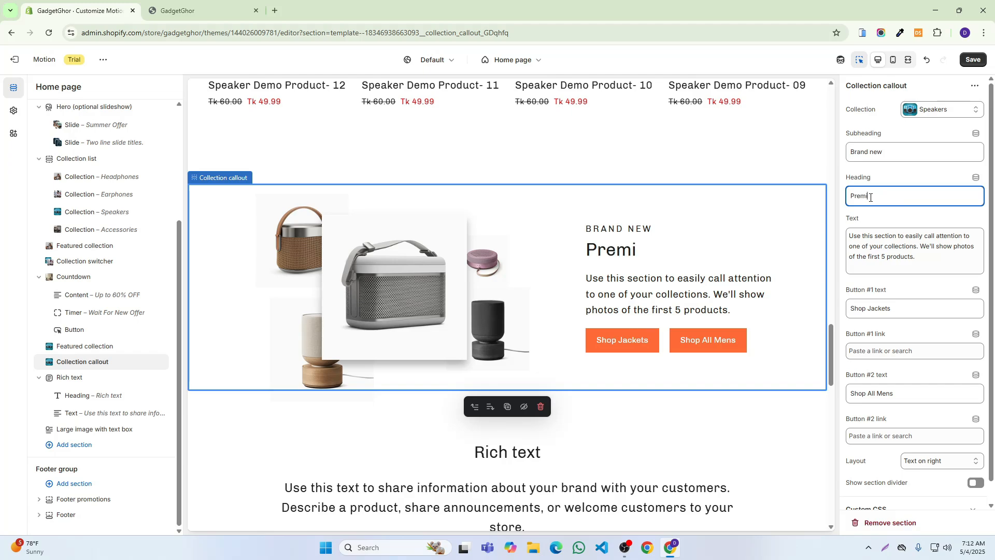
{"action": "type", "text": "um Quality"}
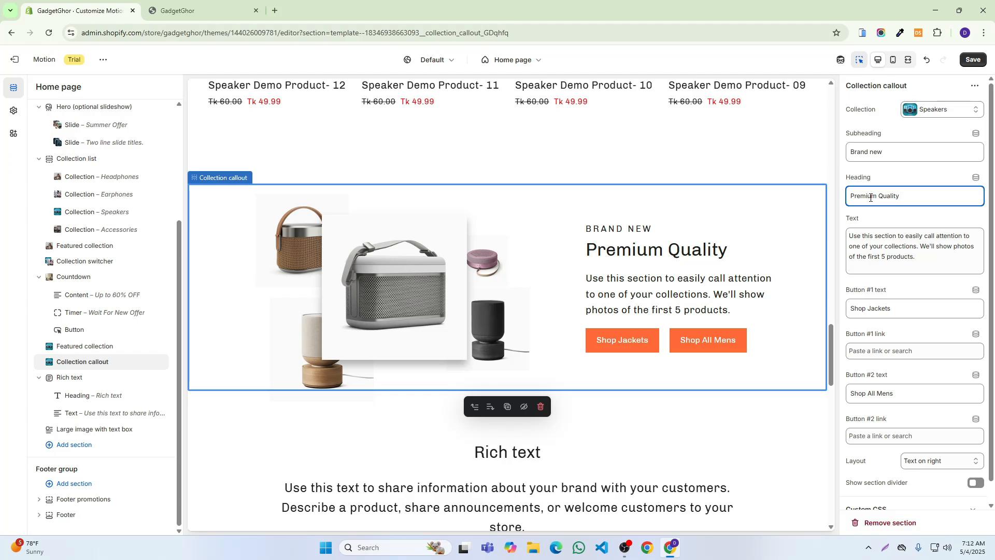
{"action": "type", "text": " Speakers"}
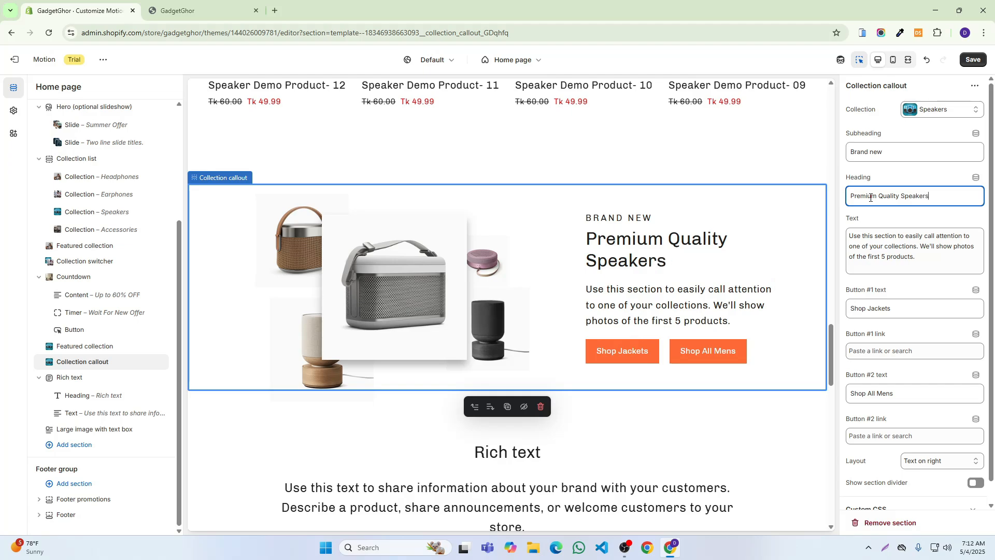
{"action": "left_click", "coordinate": [972, 59]}
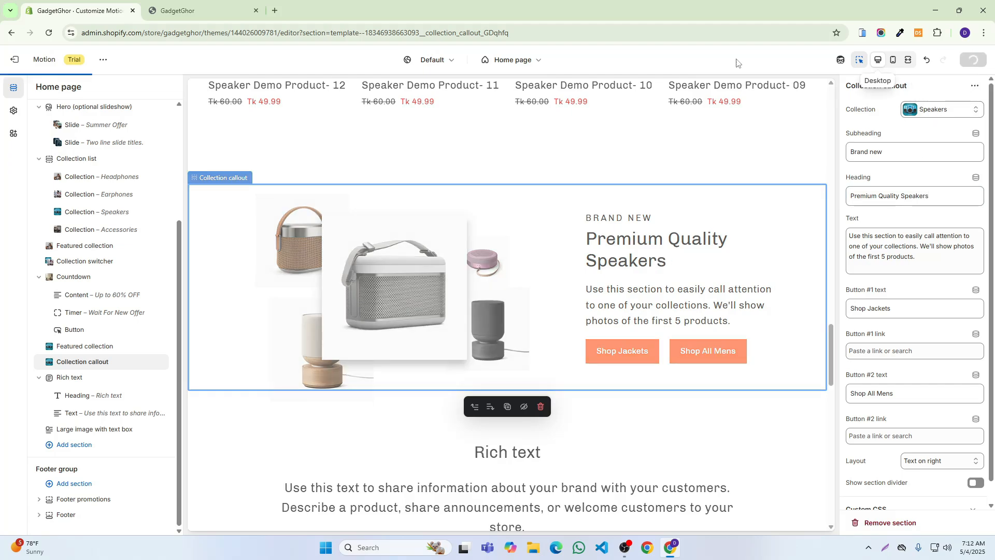
Step: Reload the store preview and check the callout's heading and the description text beneath it
{"action": "left_click", "coordinate": [197, 11]}
{"action": "left_click", "coordinate": [49, 32]}
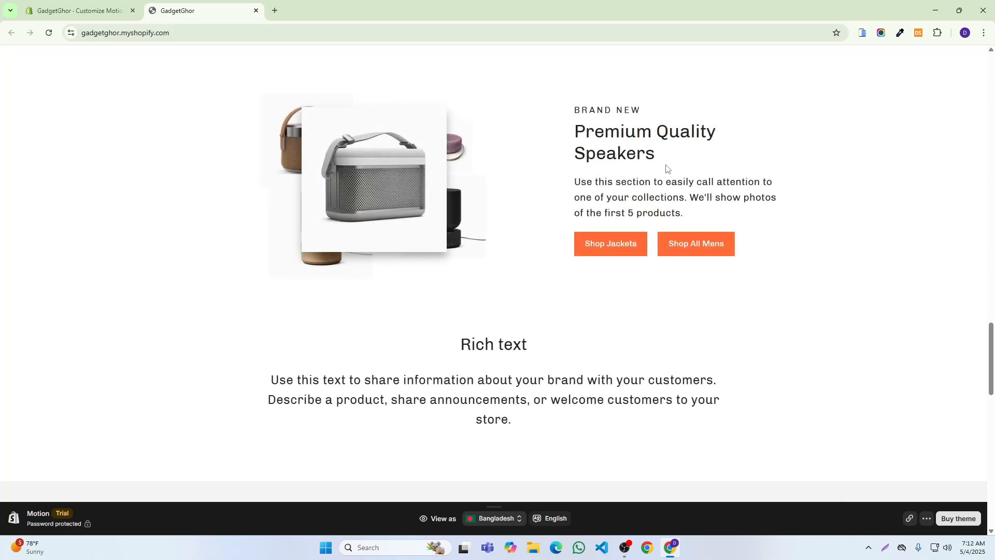
{"action": "left_click_drag", "start_coordinate": [666, 169], "coordinate": [570, 135]}
{"action": "left_click", "coordinate": [673, 160]}
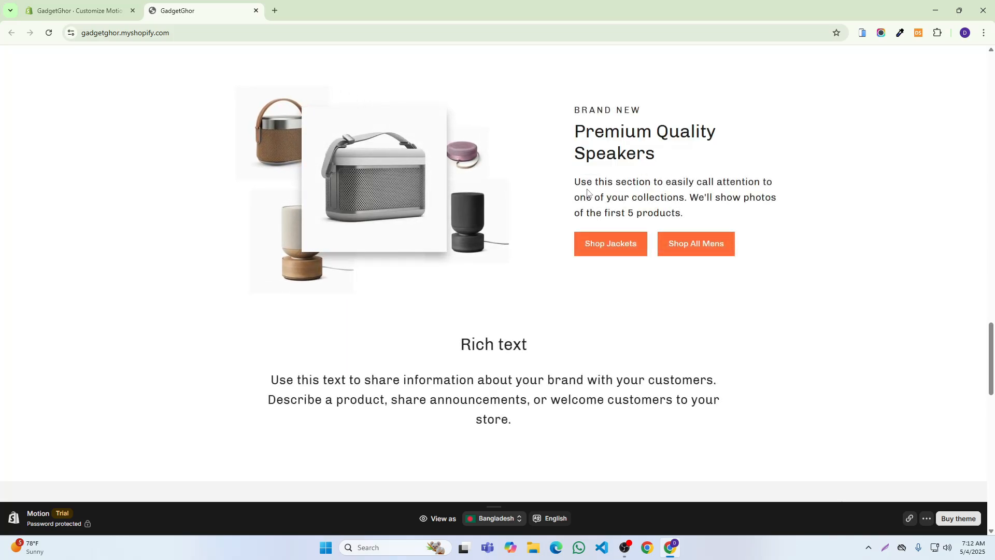
{"action": "left_click_drag", "start_coordinate": [574, 178], "coordinate": [695, 218]}
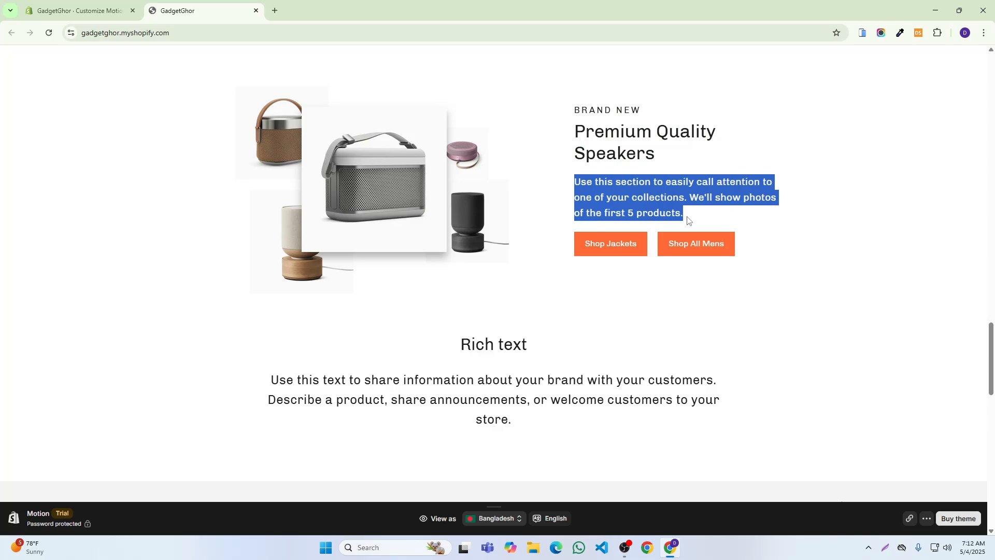
{"action": "left_click", "coordinate": [557, 174]}
Step: Search the web for "chatgpt" in a new browser tab
{"action": "left_click", "coordinate": [275, 12]}
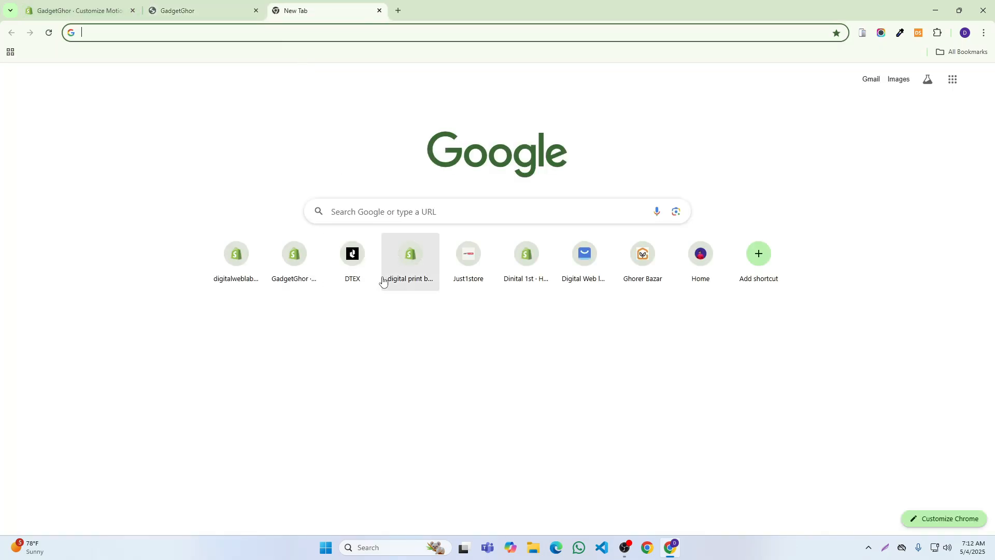
{"action": "left_click", "coordinate": [390, 209]}
{"action": "type", "text": "ch"}
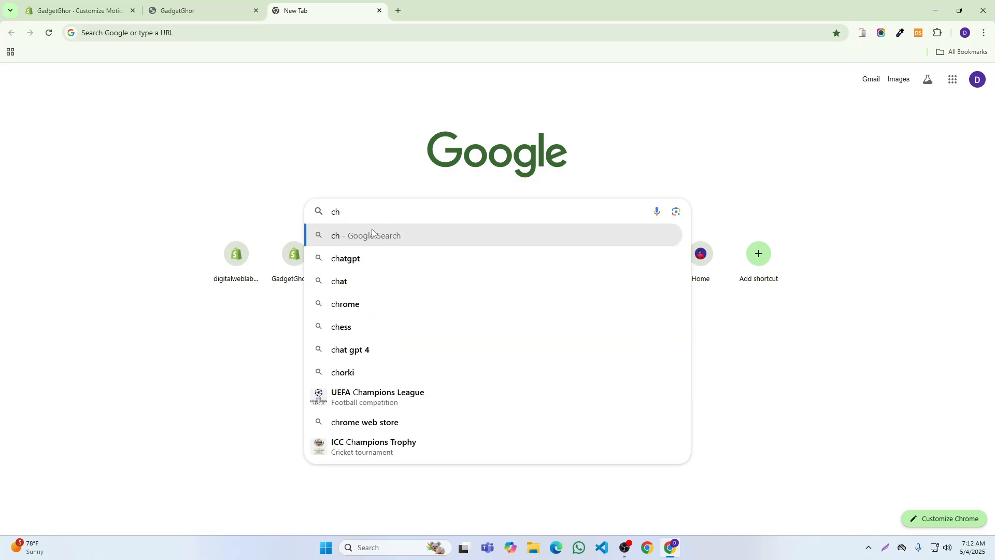
{"action": "left_click", "coordinate": [371, 259]}
{"action": "left_click", "coordinate": [184, 162]}
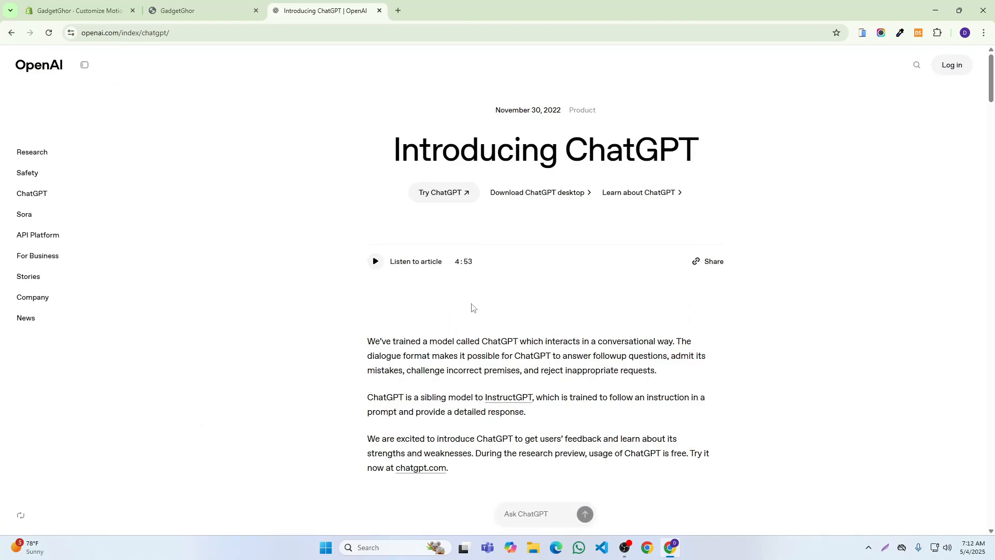
{"action": "scroll", "coordinate": [472, 307], "scroll_direction": "down", "scroll_amount": 8}
{"action": "scroll", "coordinate": [485, 324], "scroll_direction": "up", "scroll_amount": 8}
{"action": "left_click", "coordinate": [178, 12]}
{"action": "left_click", "coordinate": [362, 2]}
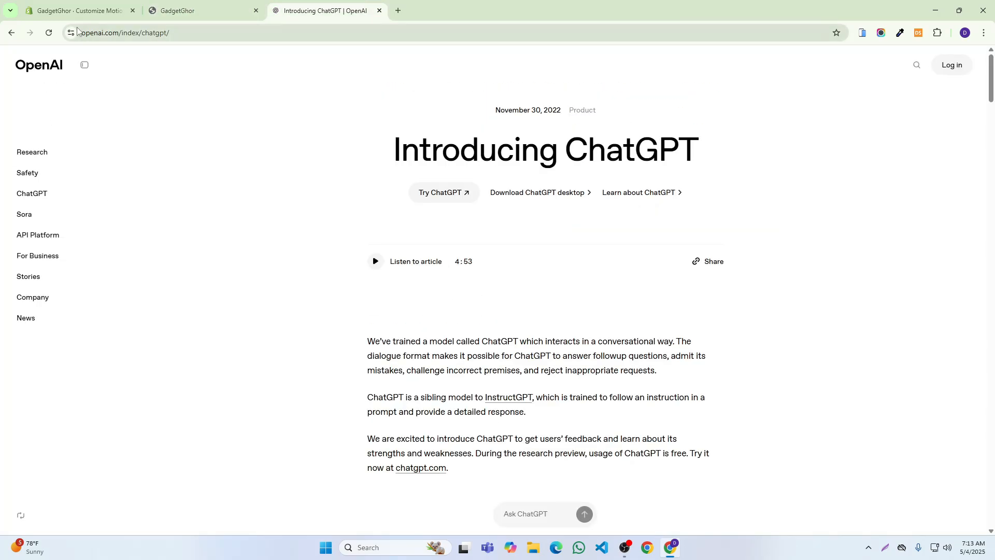
{"action": "key", "text": "alt+Left"}
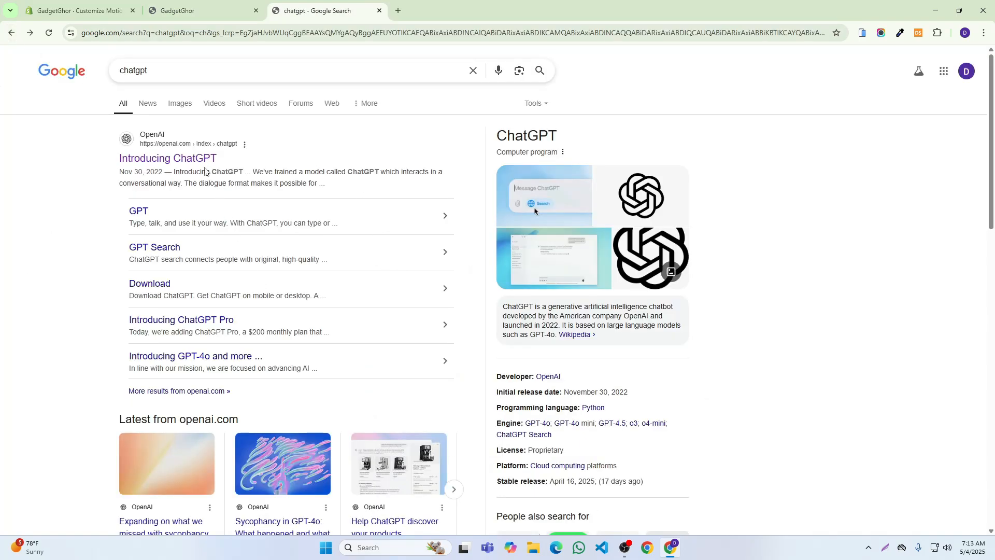
Step: Open the OpenAI site from the results, submit the prompt "write 2 line premium quality speakers", and dismiss the login offer
{"action": "scroll", "coordinate": [205, 171], "scroll_direction": "down", "scroll_amount": 5}
{"action": "left_click", "coordinate": [137, 372]}
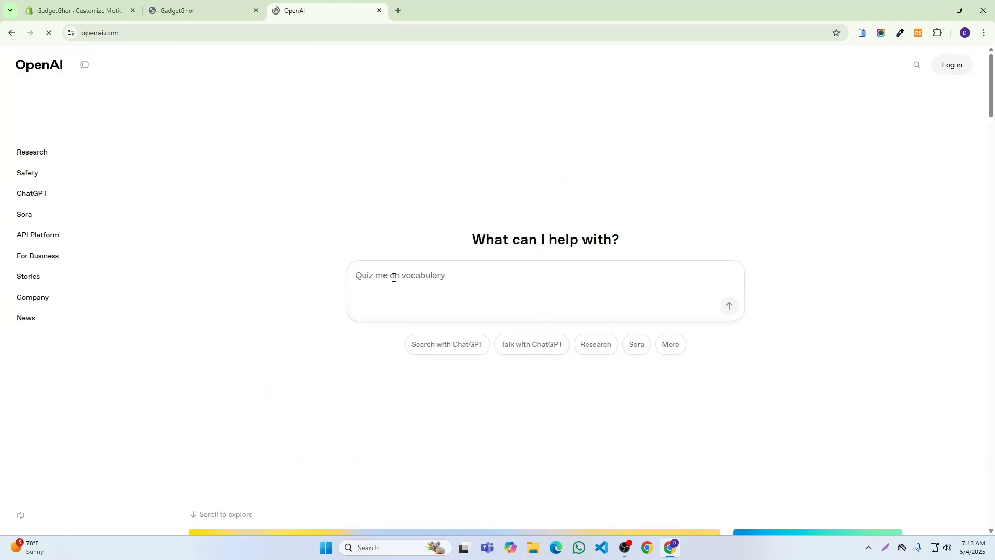
{"action": "type", "text": "w"}
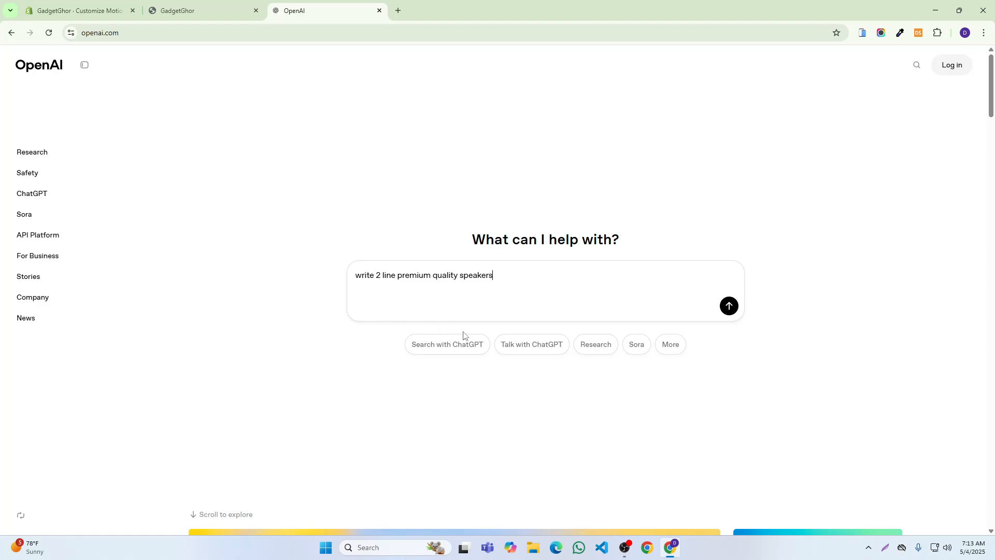
{"action": "left_click", "coordinate": [728, 309]}
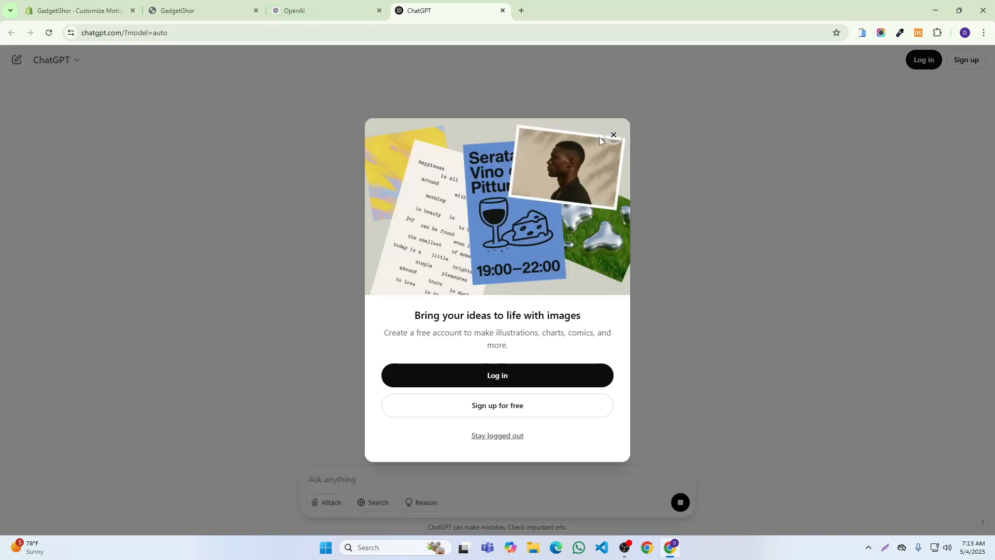
{"action": "left_click", "coordinate": [614, 137]}
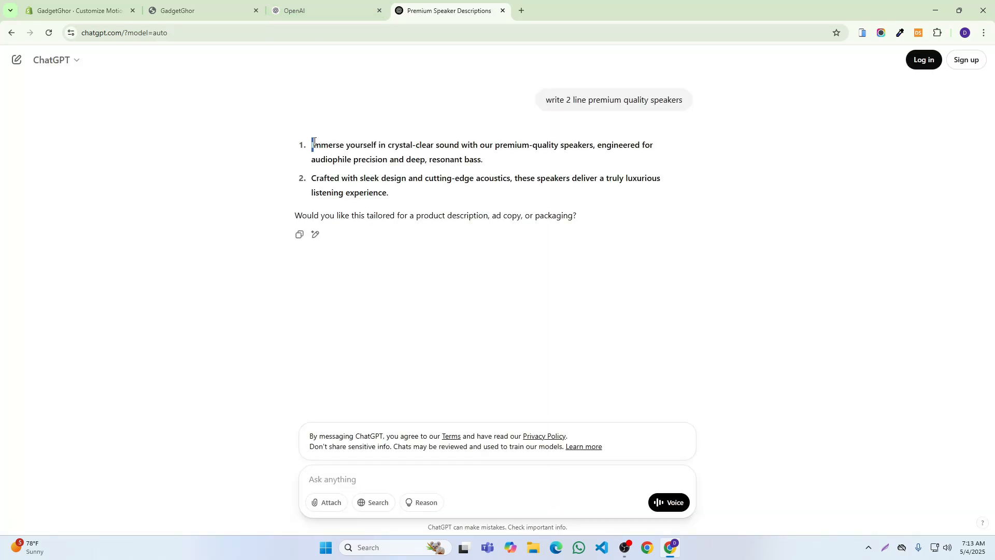
Step: Copy the first numbered speaker line from ChatGPT's answer, return to the theme editor, and close the OpenAI and ChatGPT tabs
{"action": "left_click_drag", "start_coordinate": [313, 141], "coordinate": [496, 161]}
{"action": "key", "text": "ctrl+c"}
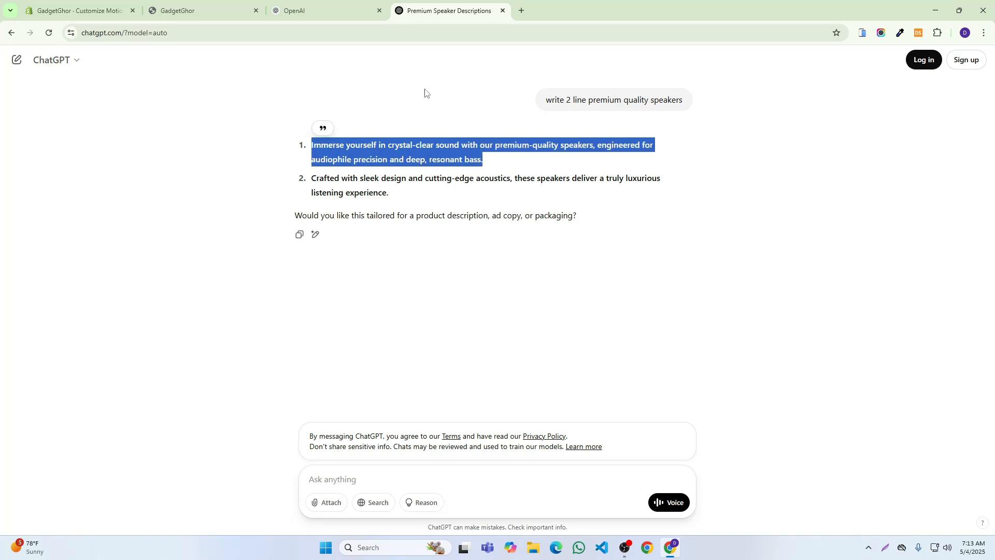
{"action": "left_click", "coordinate": [93, 11]}
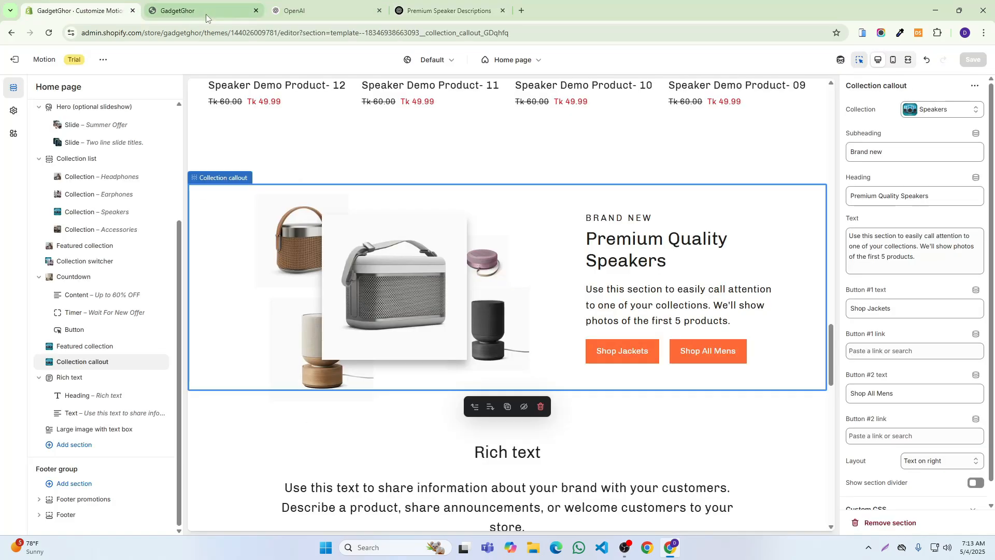
{"action": "left_click", "coordinate": [378, 11]}
{"action": "left_click", "coordinate": [378, 10]}
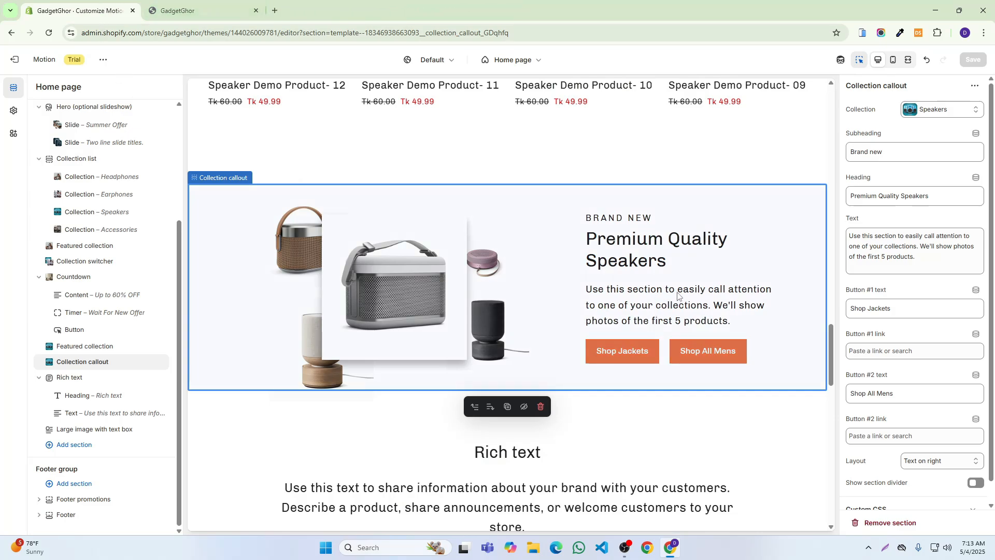
Step: Replace the Collection callout's text with the copied speaker line, save, and check it in the reloaded store preview
{"action": "left_click_drag", "start_coordinate": [850, 237], "coordinate": [919, 259]}
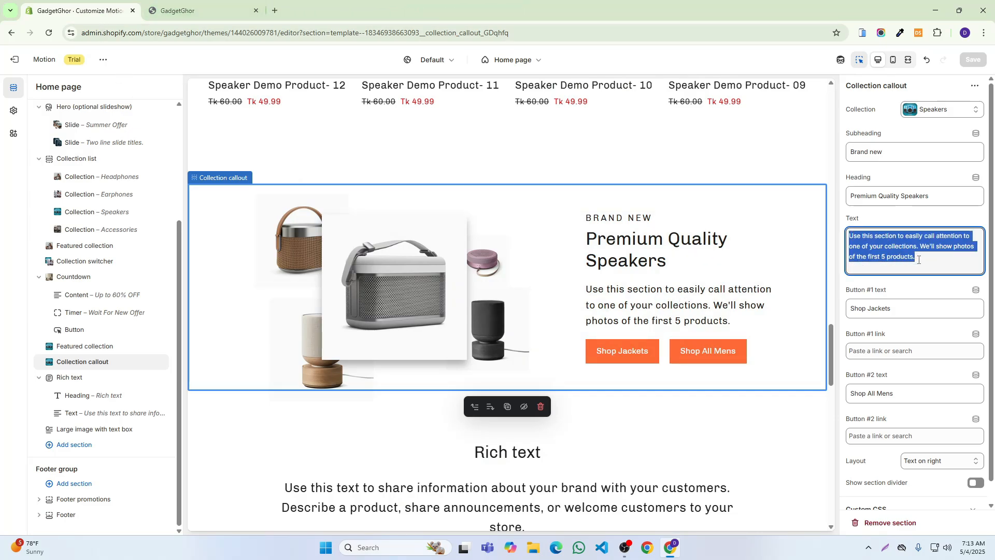
{"action": "key", "text": "ctrl+v"}
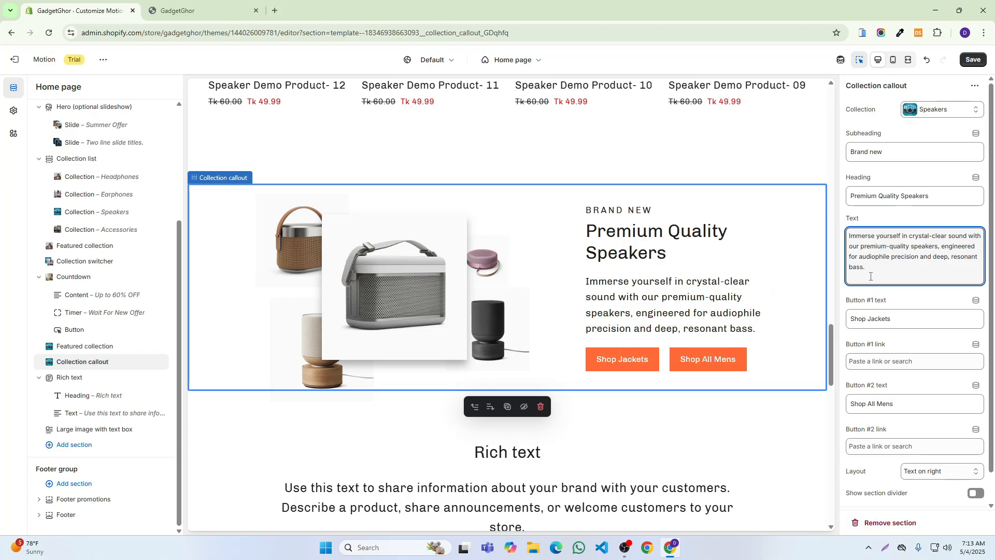
{"action": "left_click", "coordinate": [972, 59]}
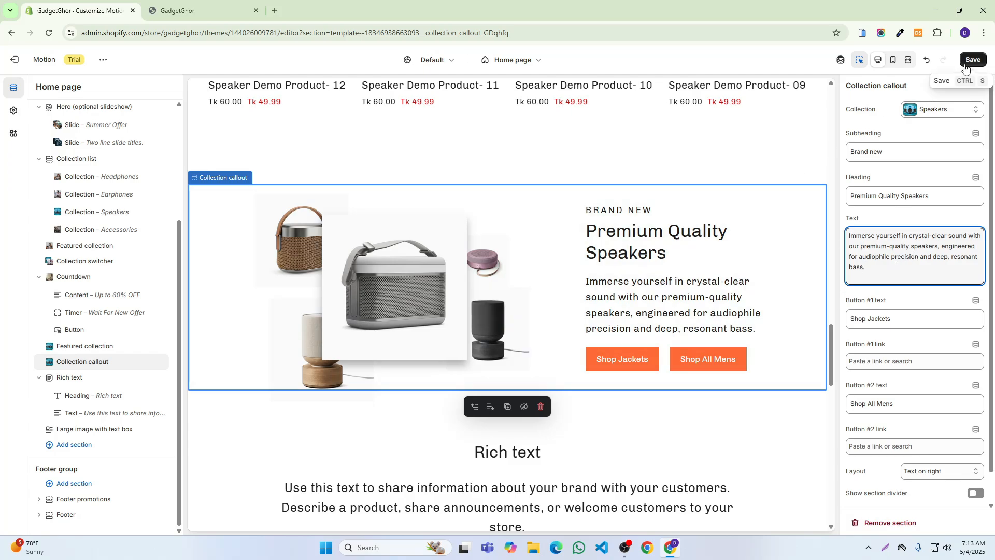
{"action": "left_click", "coordinate": [177, 11]}
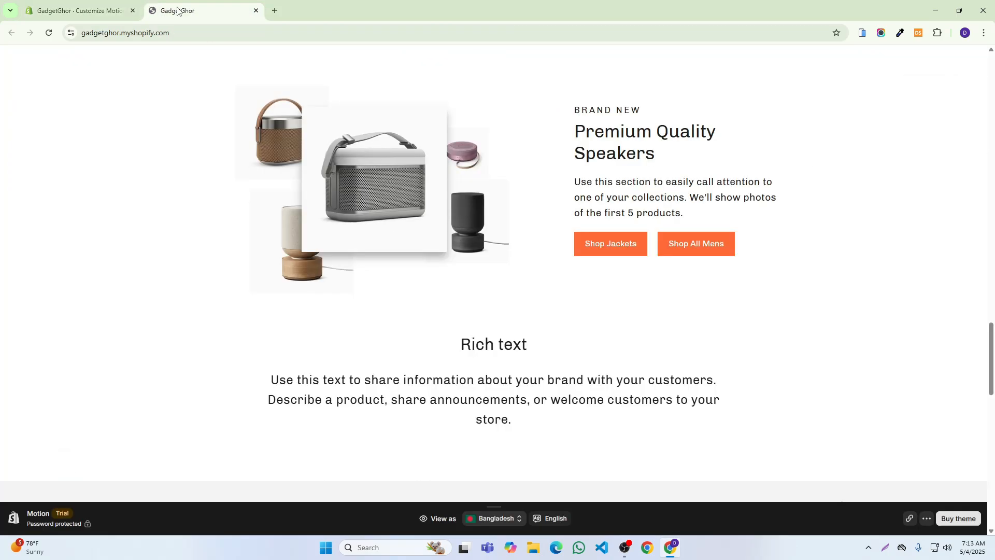
{"action": "left_click", "coordinate": [52, 35]}
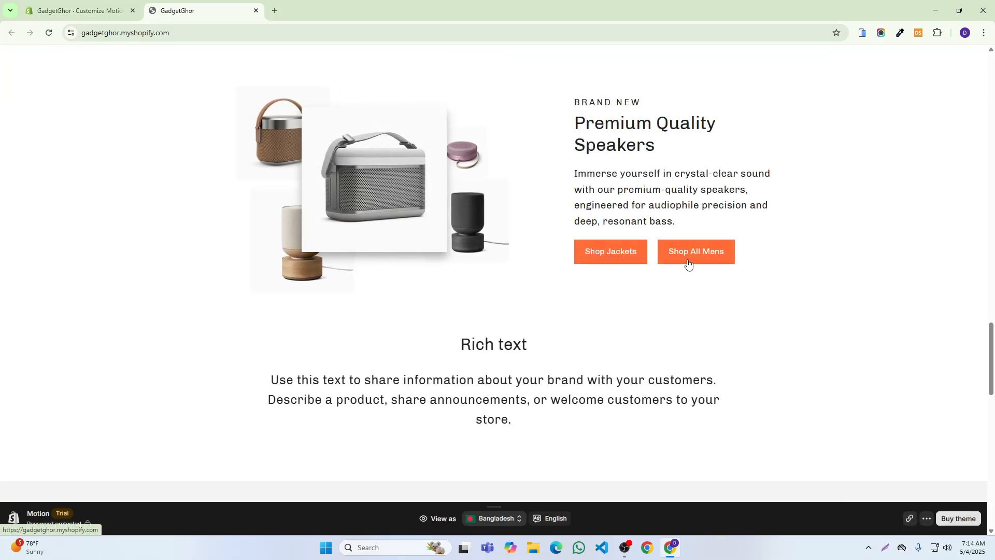
Step: In the theme editor, set the callout's first button text to "Shop Now" and link it to the Speakers collection
{"action": "key", "text": "ctrl+shift+Tab"}
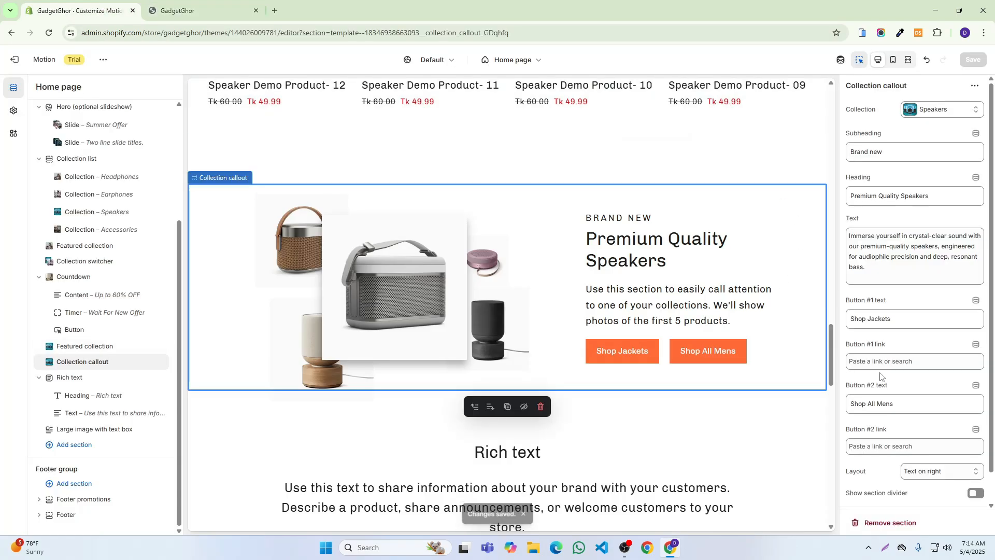
{"action": "left_click", "coordinate": [863, 293]}
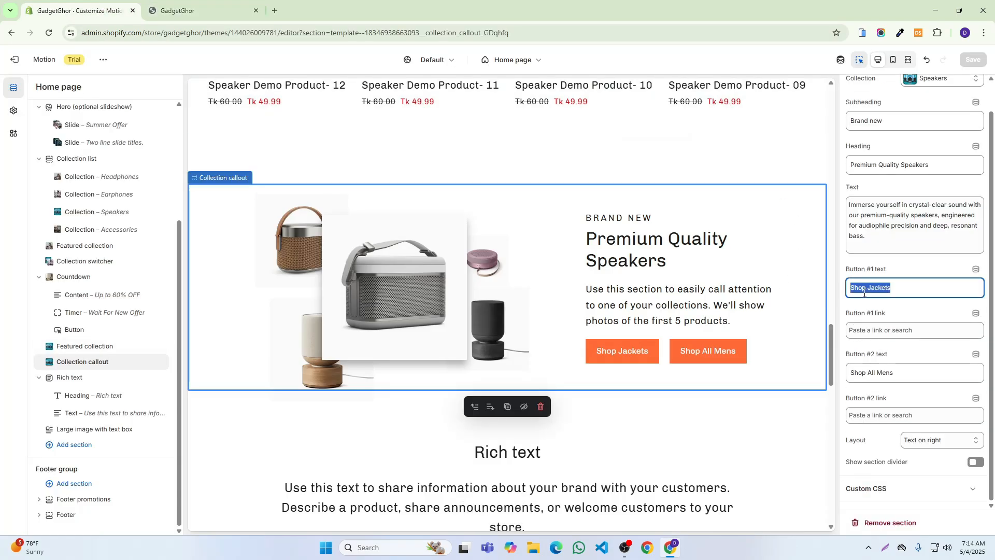
{"action": "type", "text": "Shop Now"}
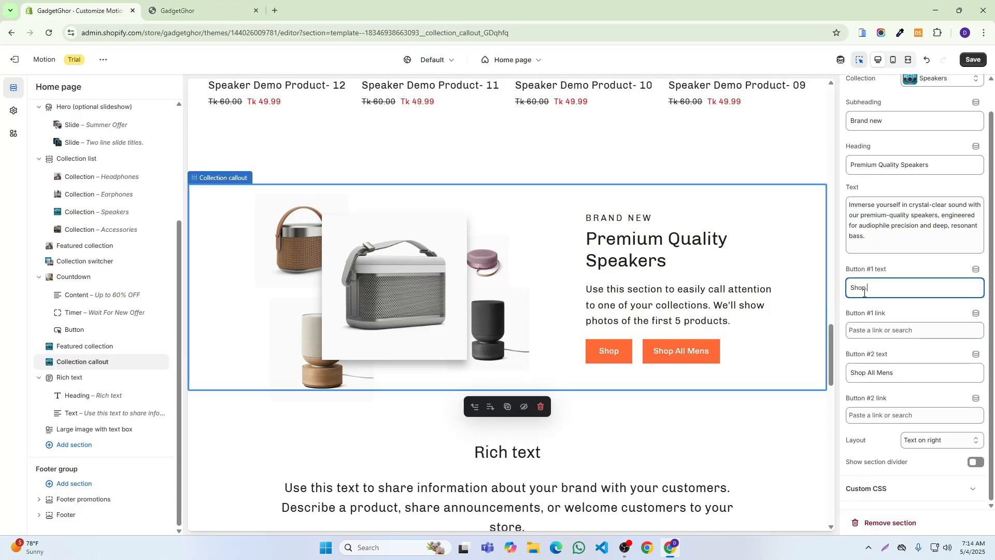
{"action": "left_click", "coordinate": [856, 330]}
{"action": "left_click", "coordinate": [968, 205]}
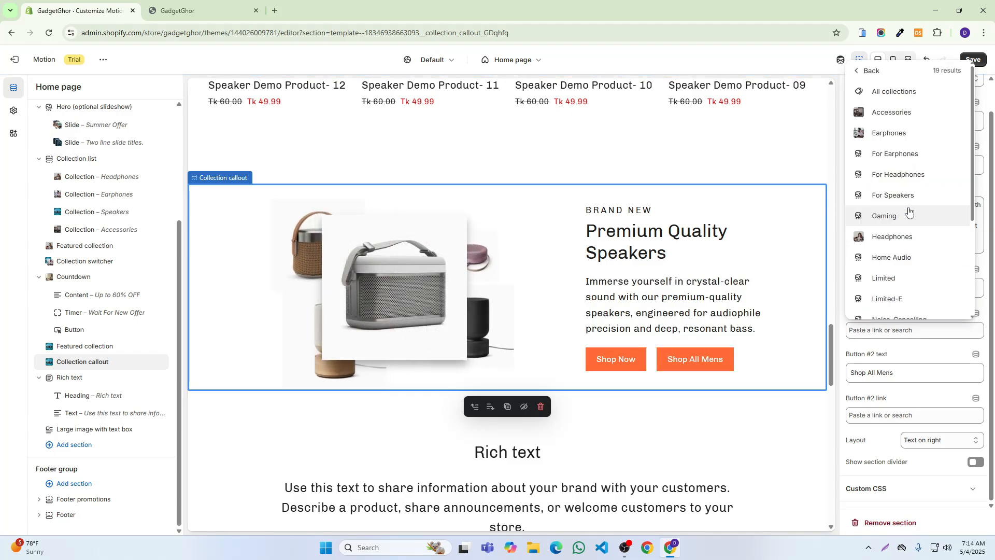
{"action": "scroll", "coordinate": [901, 284], "scroll_direction": "down", "scroll_amount": 3}
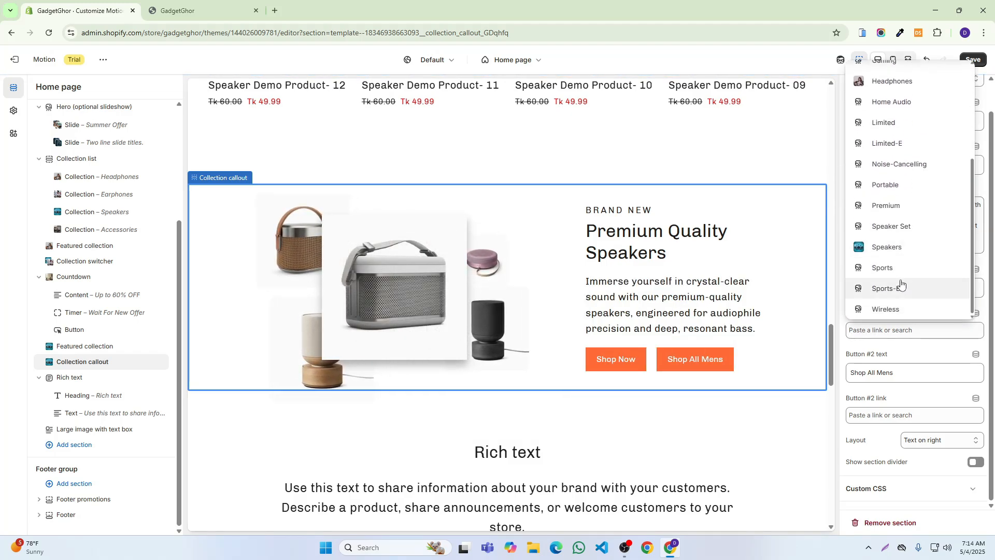
{"action": "left_click", "coordinate": [886, 247]}
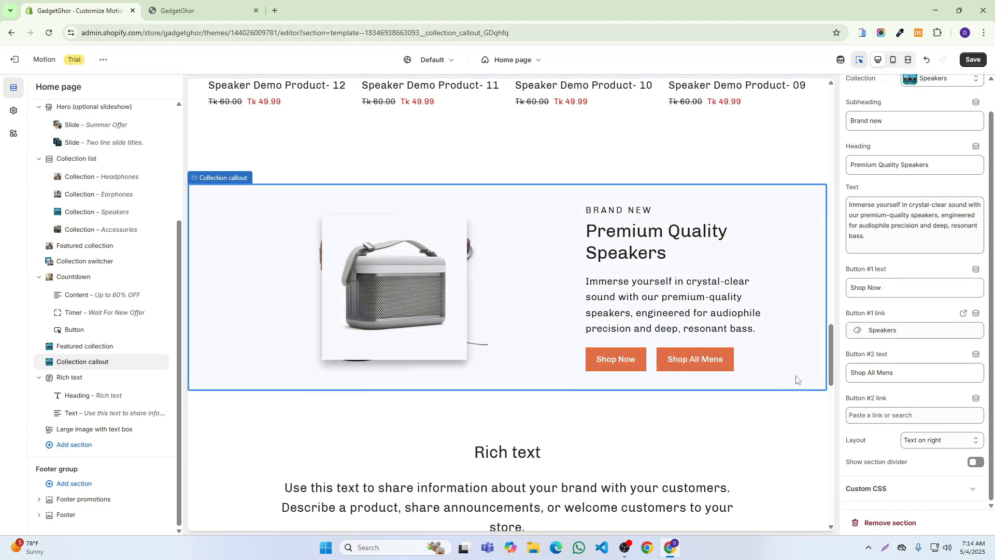
Step: Set the callout's second button text to "View All", link it to All products, and save by overriding recent theme customizations
{"action": "triple_click", "coordinate": [863, 373]}
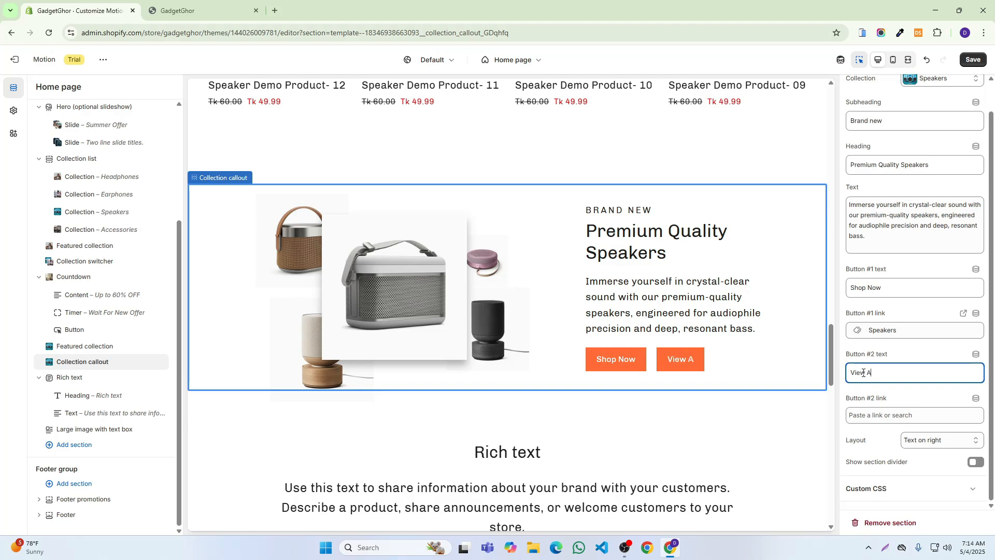
{"action": "left_click", "coordinate": [876, 414]}
{"action": "left_click", "coordinate": [862, 288]}
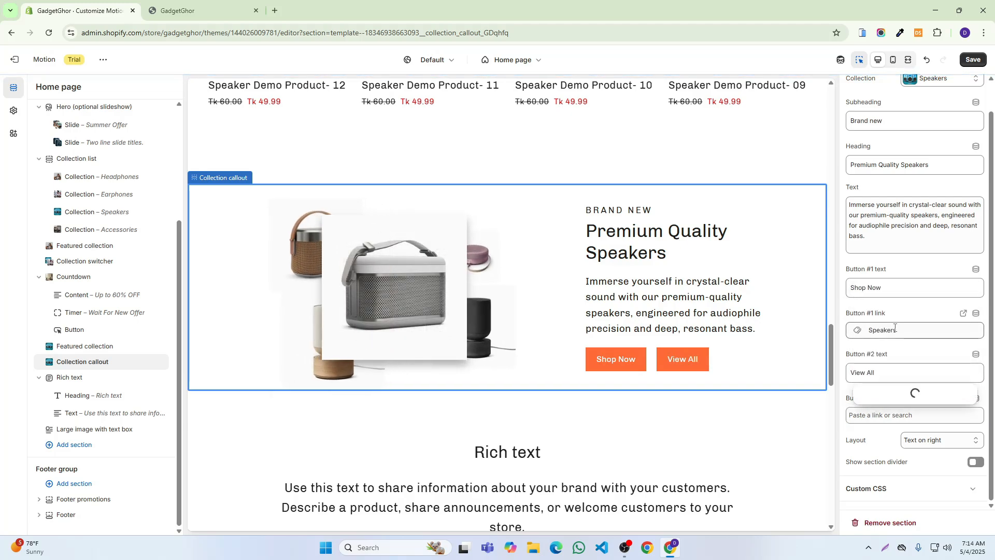
{"action": "left_click", "coordinate": [883, 176]}
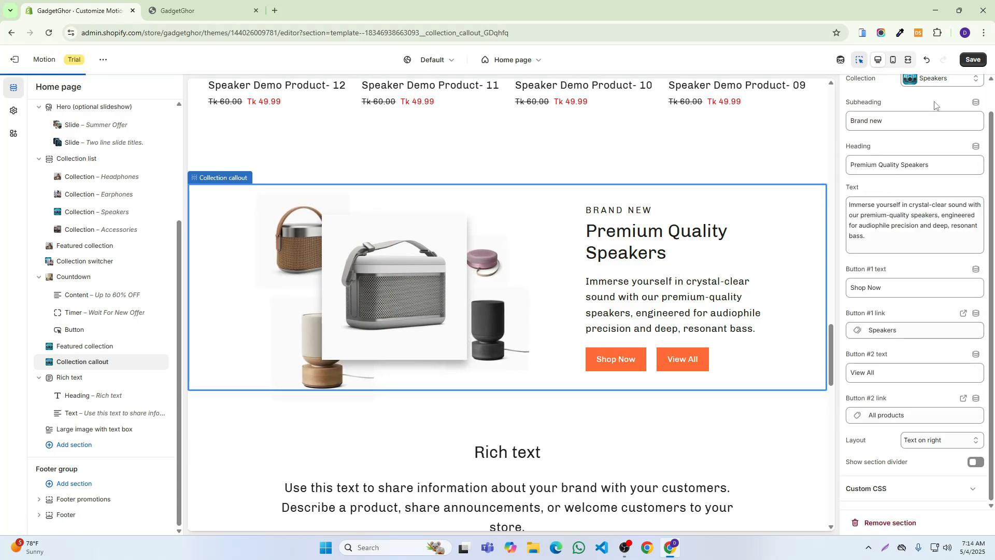
{"action": "left_click", "coordinate": [973, 60]}
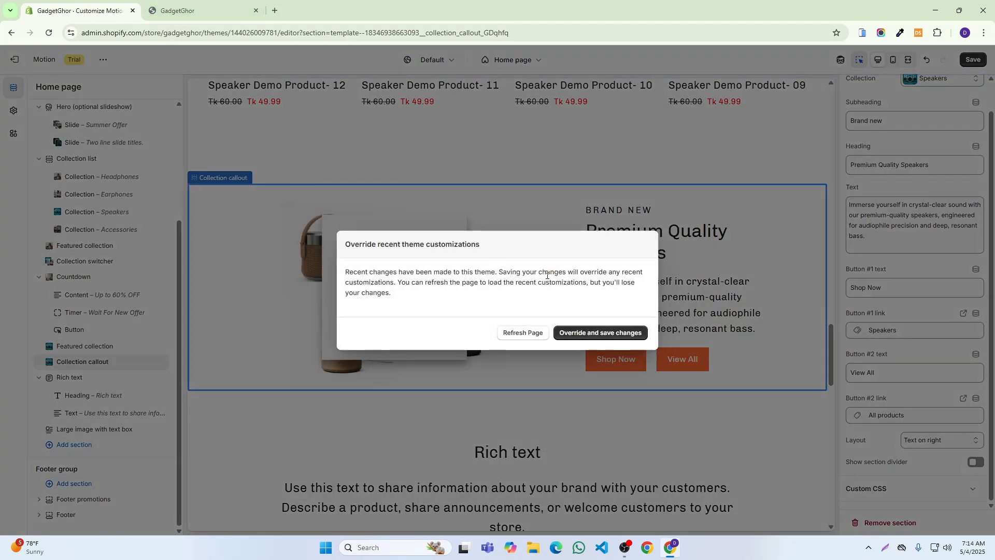
{"action": "left_click", "coordinate": [579, 331]}
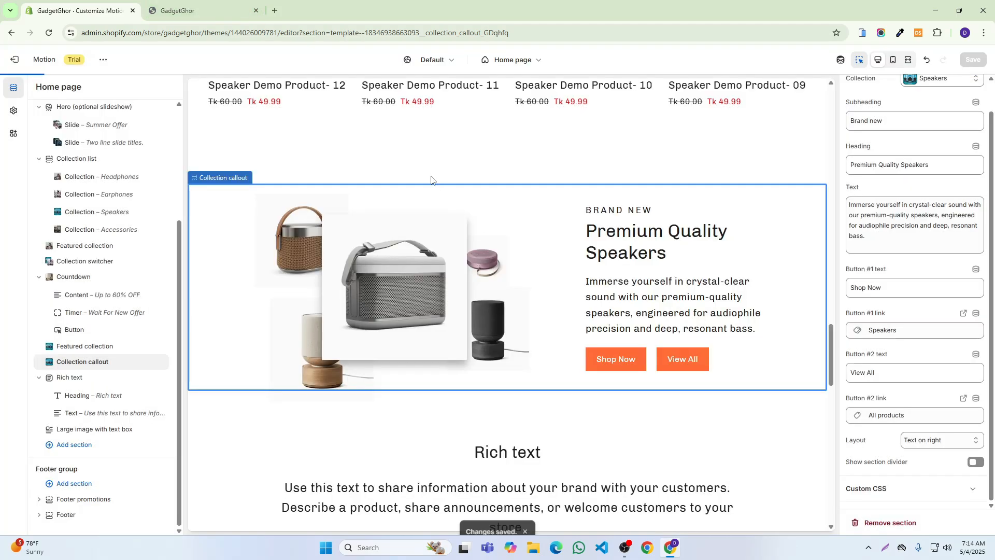
Step: Reload the store preview and test the pages opened by the callout's Shop Now and View All buttons
{"action": "left_click", "coordinate": [210, 4]}
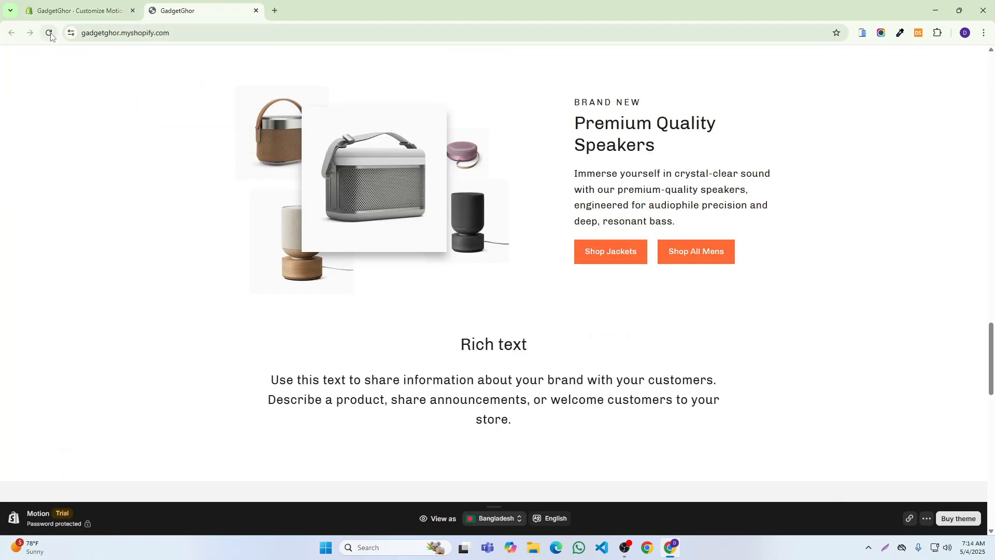
{"action": "key", "text": "ctrl+r"}
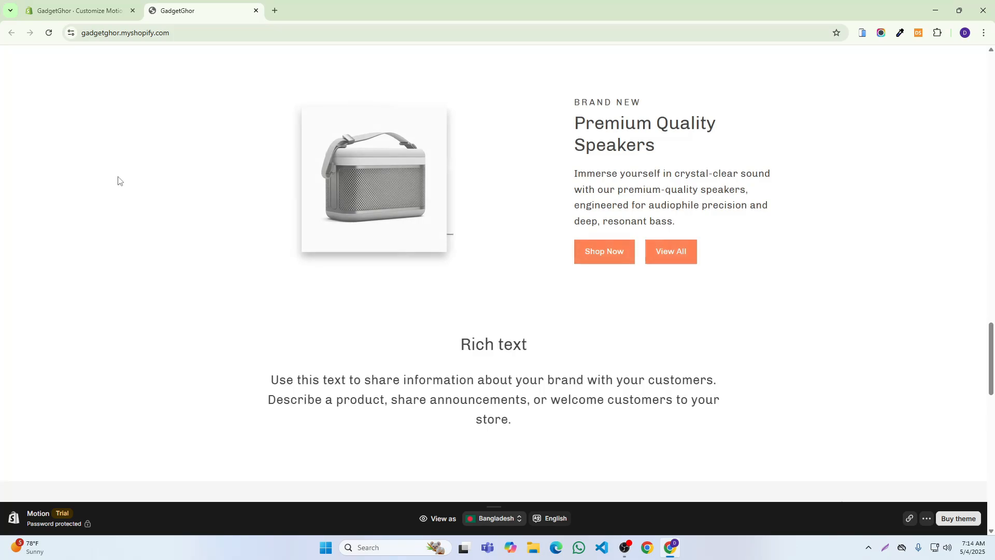
{"action": "left_click", "coordinate": [606, 252]}
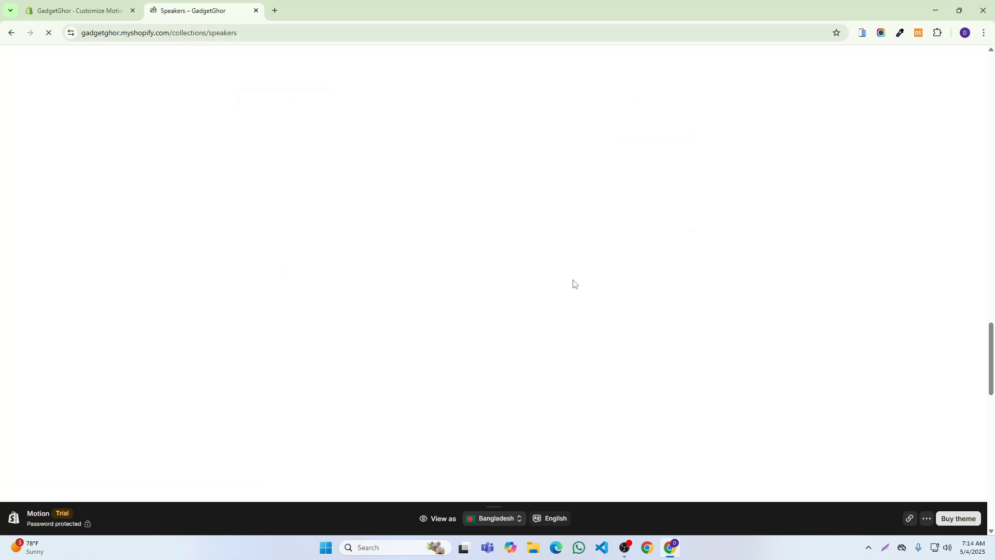
{"action": "scroll", "coordinate": [571, 268], "scroll_direction": "down", "scroll_amount": 15}
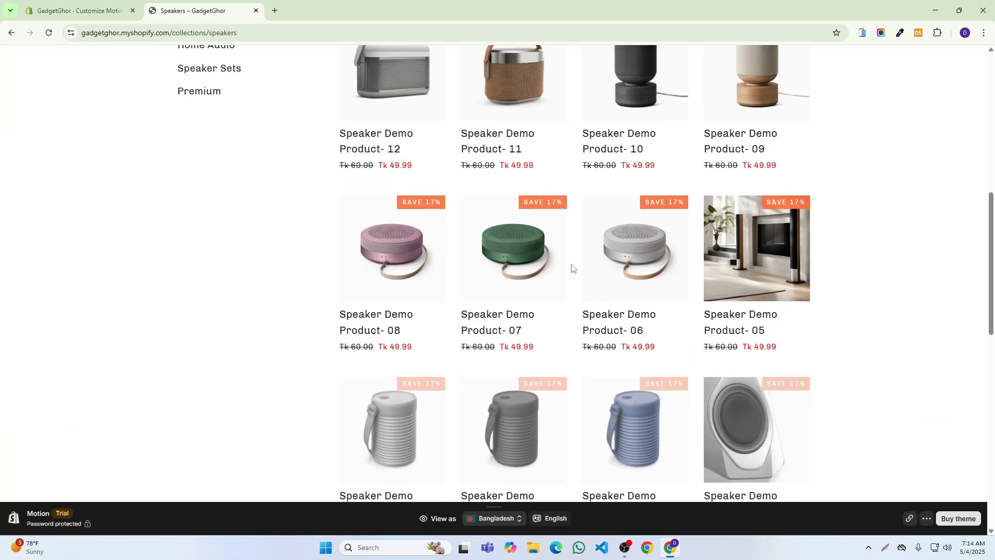
{"action": "scroll", "coordinate": [573, 279], "scroll_direction": "up", "scroll_amount": 3}
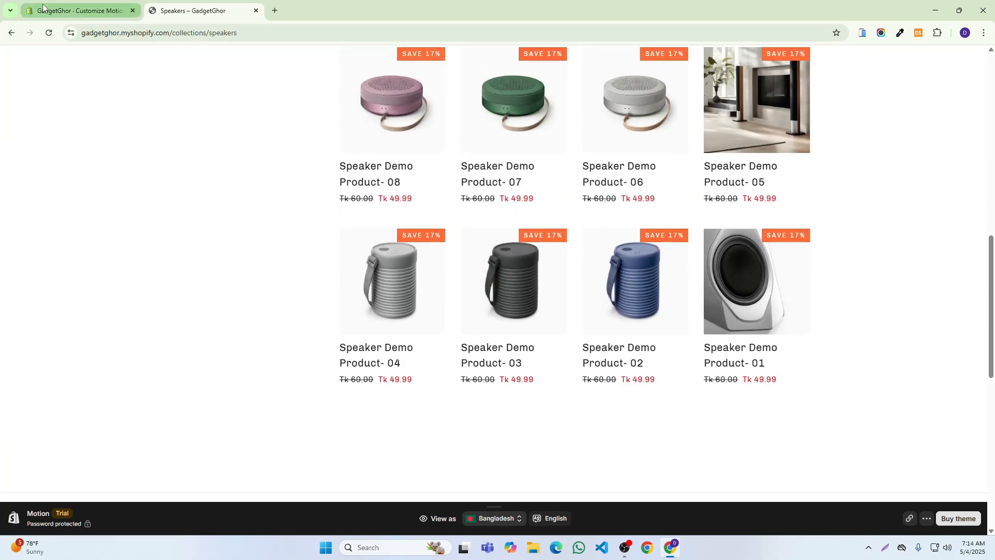
{"action": "left_click", "coordinate": [11, 32]}
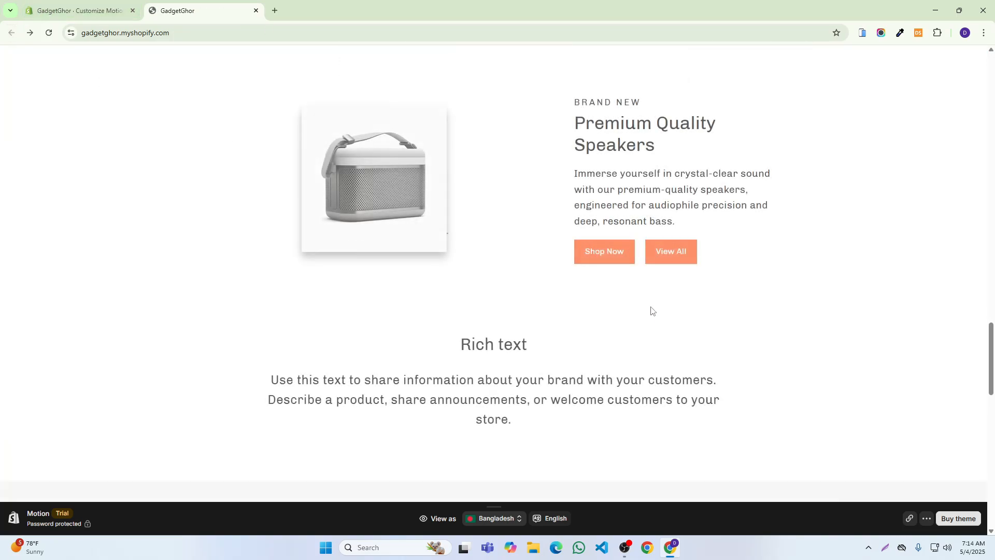
{"action": "left_click", "coordinate": [604, 252]}
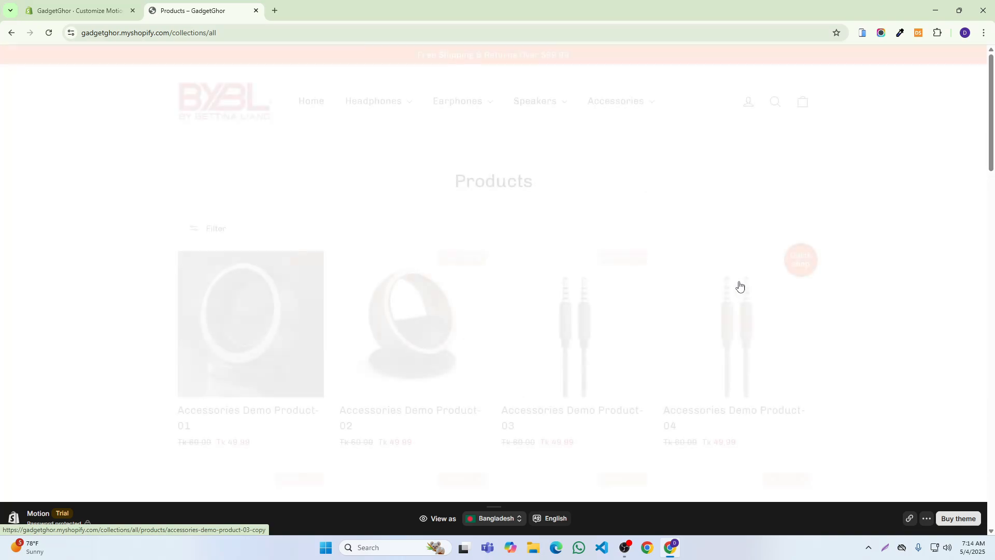
Step: Browse the store's Products listing from the first page through to its third page
{"action": "scroll", "coordinate": [275, 260], "scroll_direction": "down", "scroll_amount": 2}
{"action": "scroll", "coordinate": [709, 268], "scroll_direction": "down", "scroll_amount": 6}
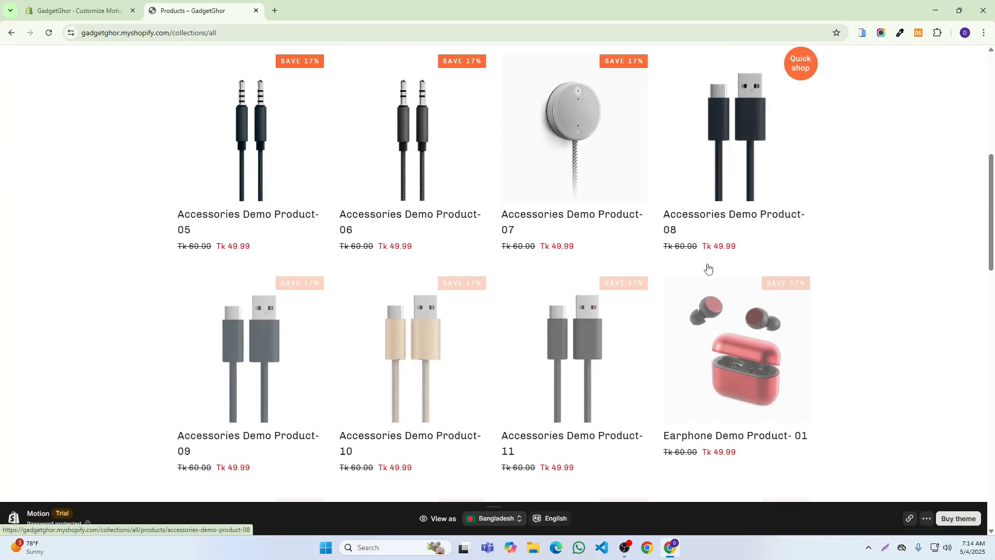
{"action": "scroll", "coordinate": [707, 269], "scroll_direction": "down", "scroll_amount": 10}
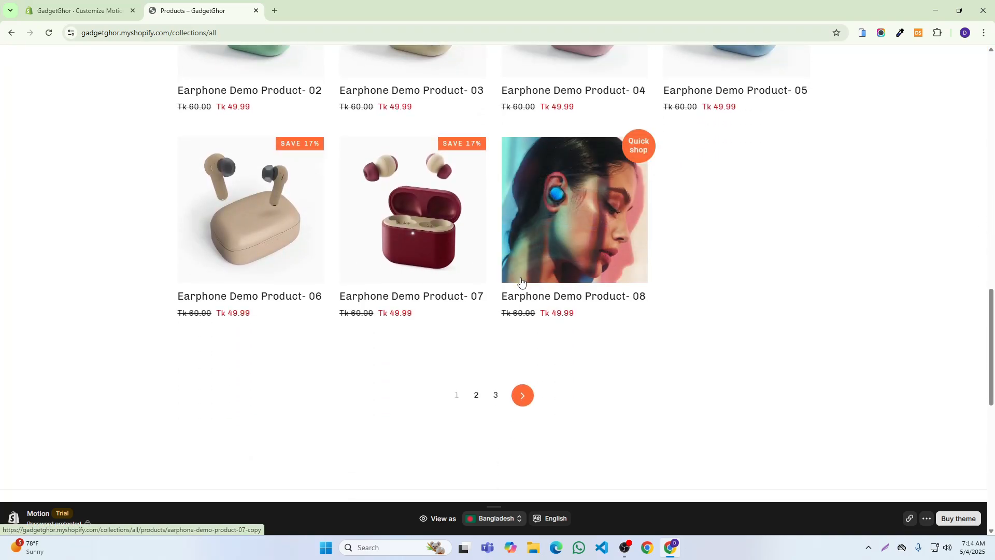
{"action": "left_click", "coordinate": [522, 395]}
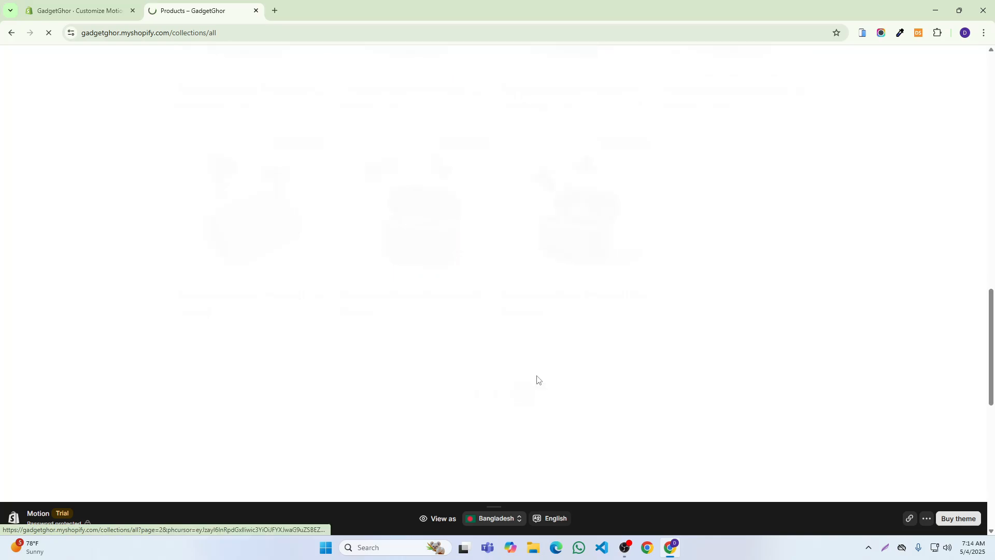
{"action": "scroll", "coordinate": [535, 376], "scroll_direction": "down", "scroll_amount": 5}
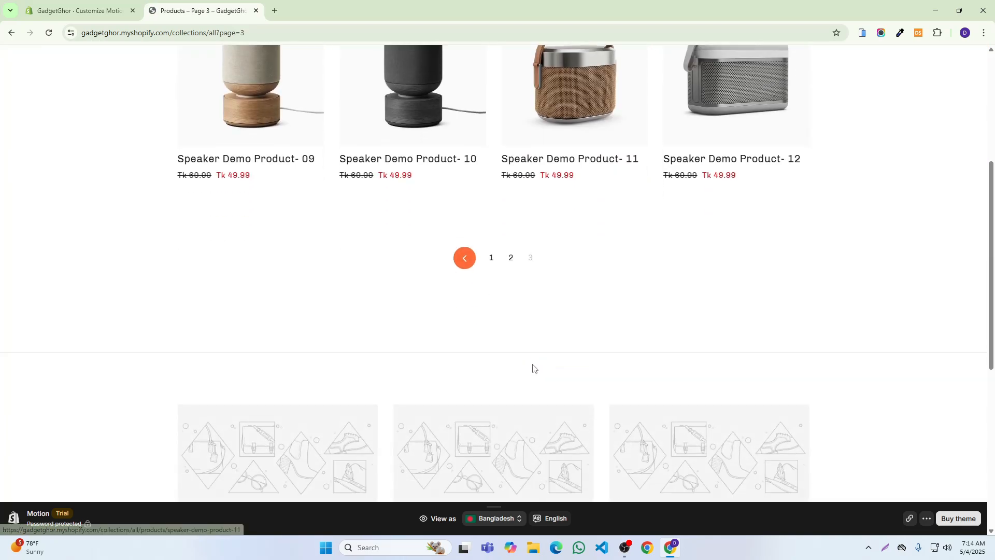
{"action": "scroll", "coordinate": [371, 233], "scroll_direction": "up", "scroll_amount": 10}
Step: In the theme editor, set the Collection callout's layout to "Text on left" and save
{"action": "left_click", "coordinate": [83, 10]}
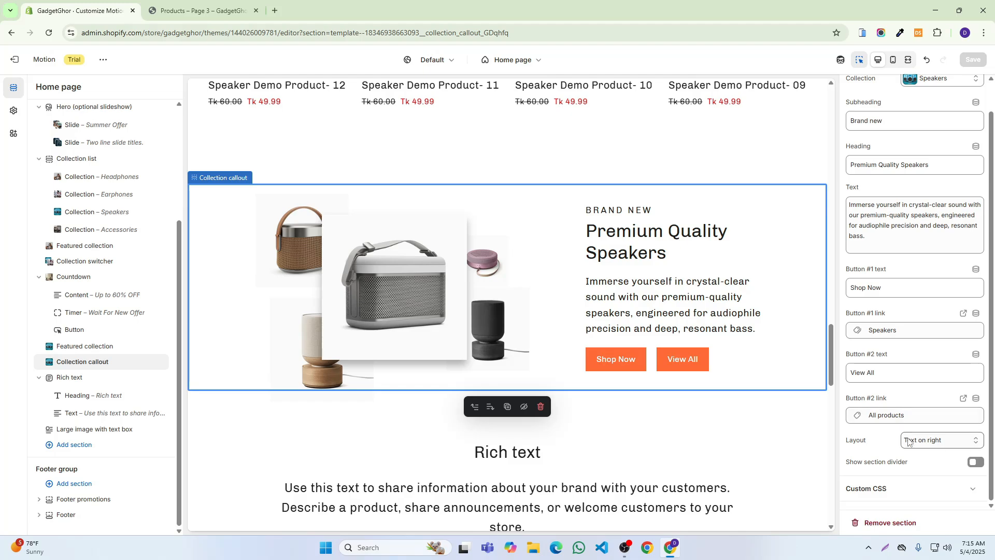
{"action": "left_click", "coordinate": [932, 440]}
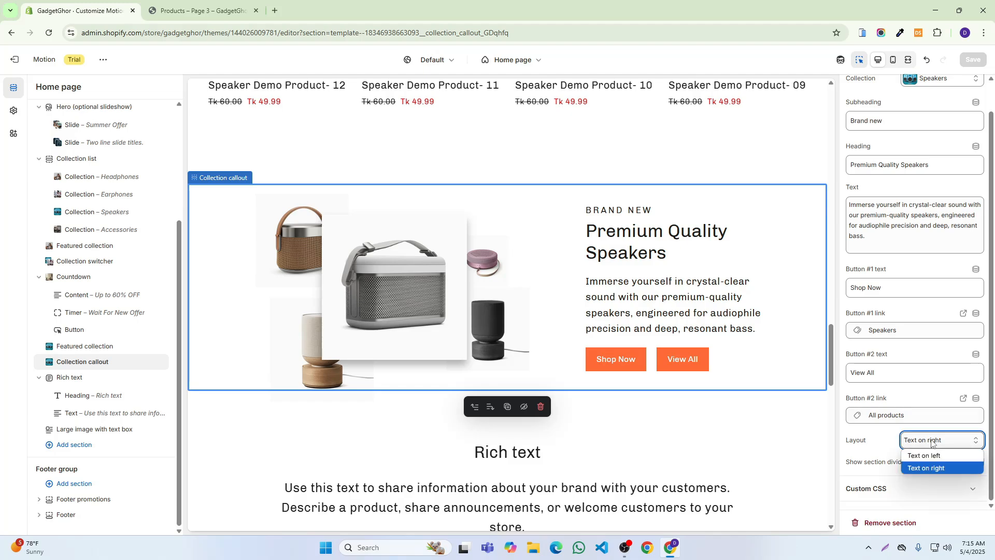
{"action": "left_click", "coordinate": [928, 454]}
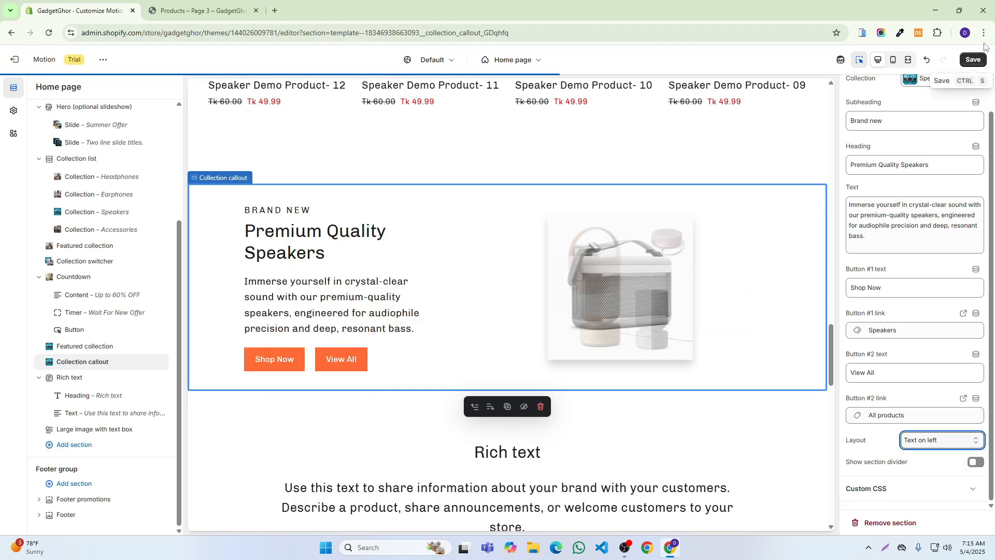
{"action": "left_click", "coordinate": [973, 61]}
Step: Open the store preview's home page and examine the layout of the Premium Quality Speakers callout
{"action": "left_click", "coordinate": [202, 11]}
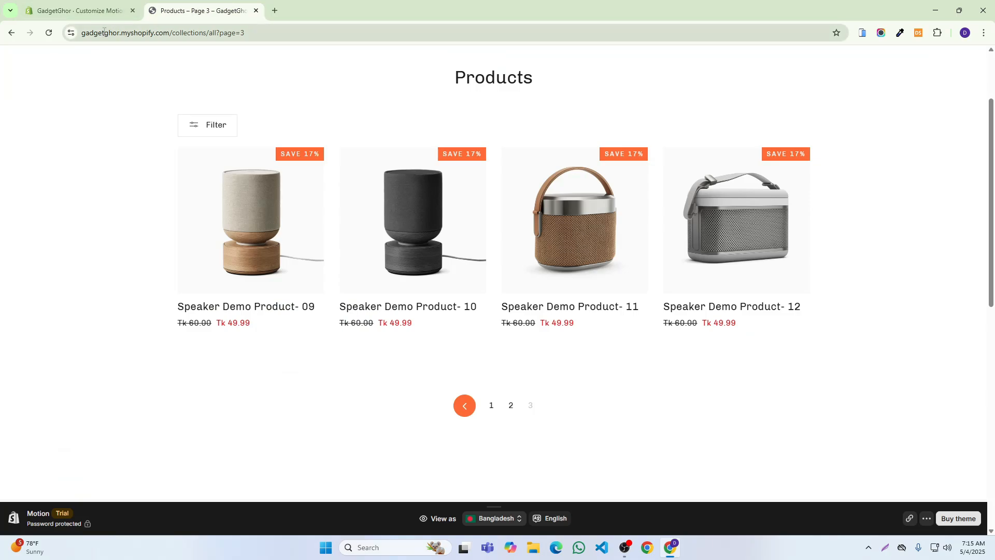
{"action": "scroll", "coordinate": [208, 185], "scroll_direction": "up", "scroll_amount": 2}
{"action": "left_click", "coordinate": [212, 119]}
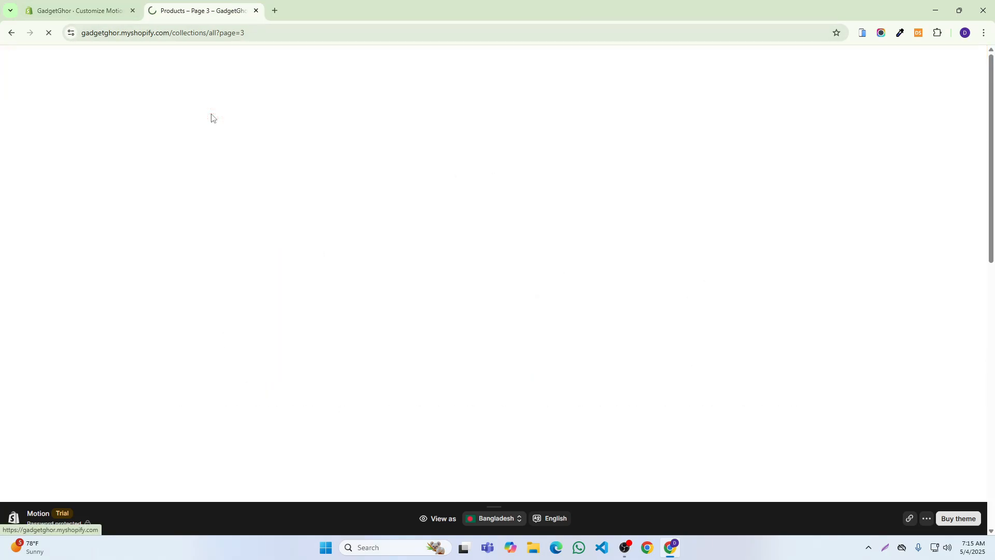
{"action": "scroll", "coordinate": [515, 312], "scroll_direction": "down", "scroll_amount": 3}
{"action": "scroll", "coordinate": [515, 313], "scroll_direction": "down", "scroll_amount": 20}
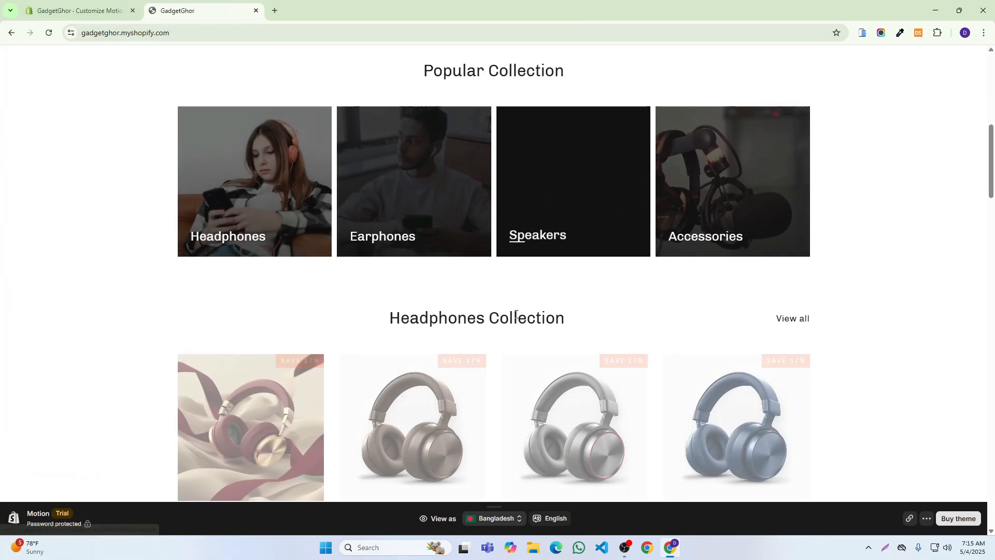
{"action": "scroll", "coordinate": [515, 318], "scroll_direction": "down", "scroll_amount": 10}
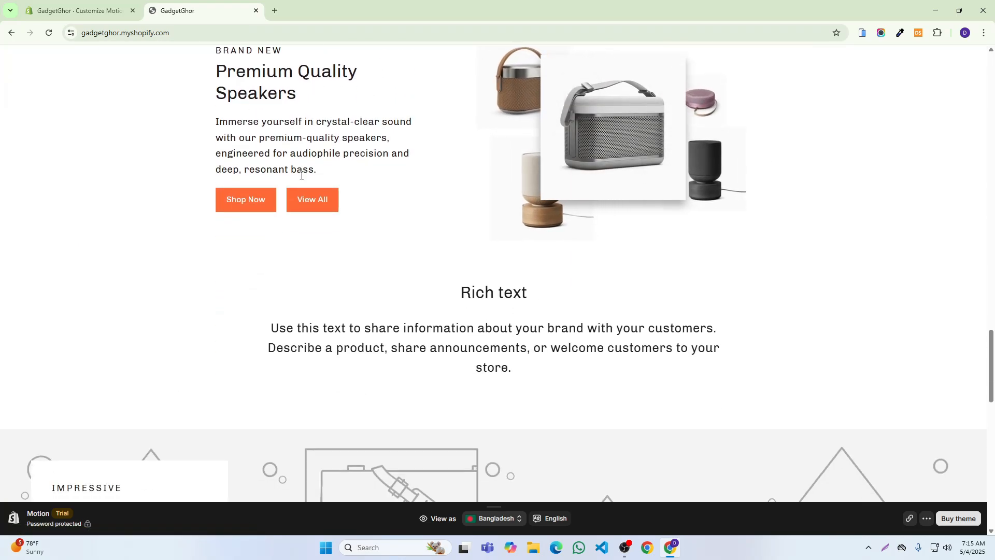
{"action": "scroll", "coordinate": [332, 259], "scroll_direction": "up", "scroll_amount": 2}
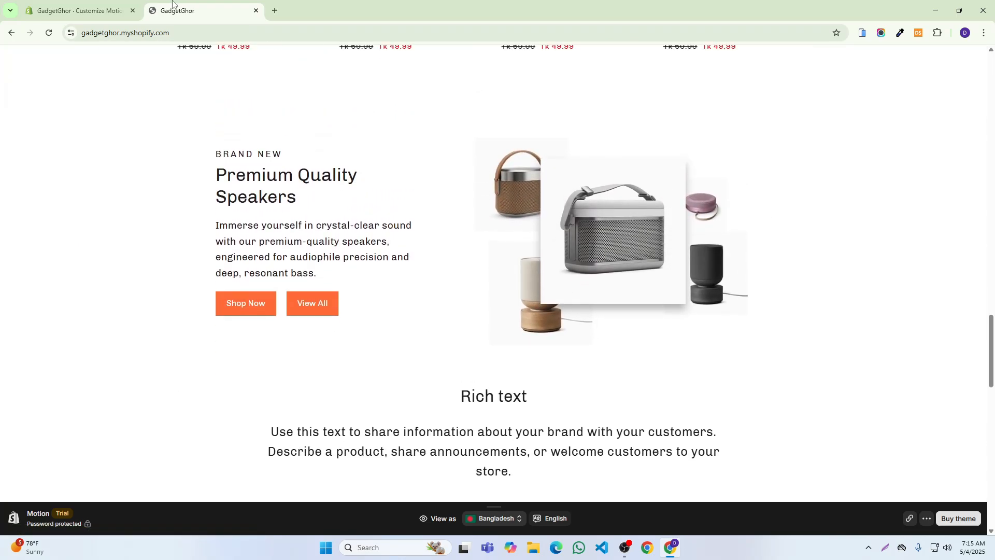
Step: Set the Collection callout's layout to "Text on right" in the theme editor, save, and check it in the reloaded store preview
{"action": "left_click", "coordinate": [83, 11]}
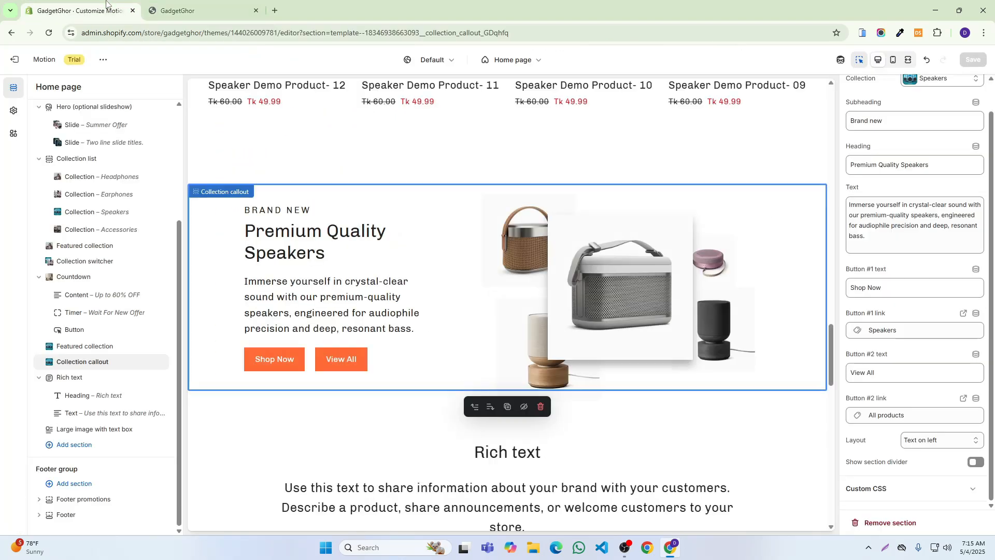
{"action": "left_click", "coordinate": [919, 442]}
{"action": "left_click", "coordinate": [921, 467]}
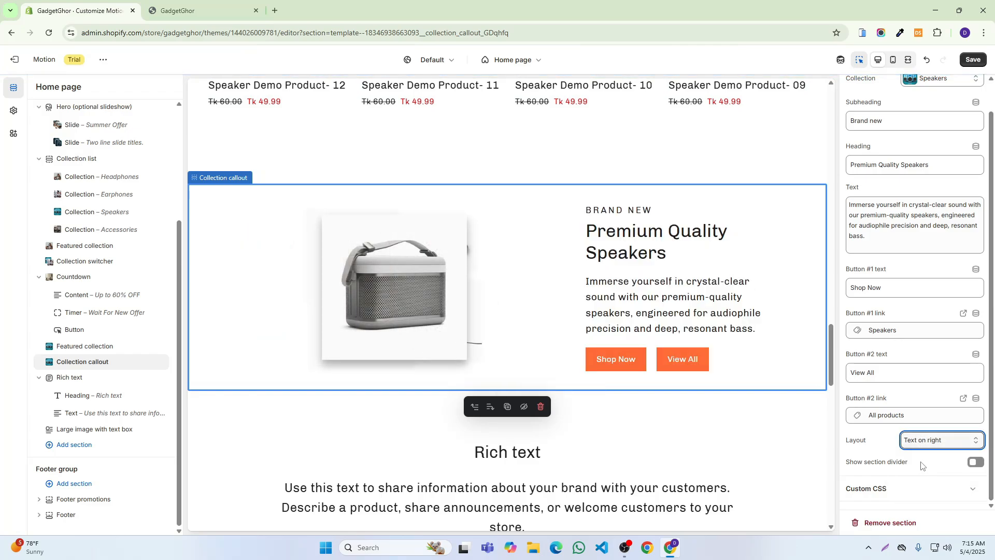
{"action": "left_click", "coordinate": [972, 59]}
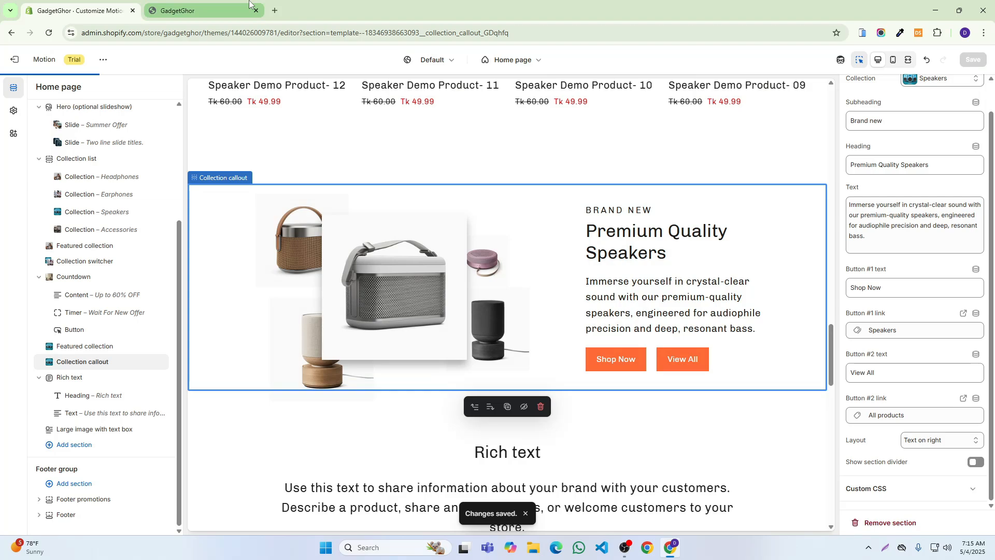
{"action": "left_click", "coordinate": [217, 11]}
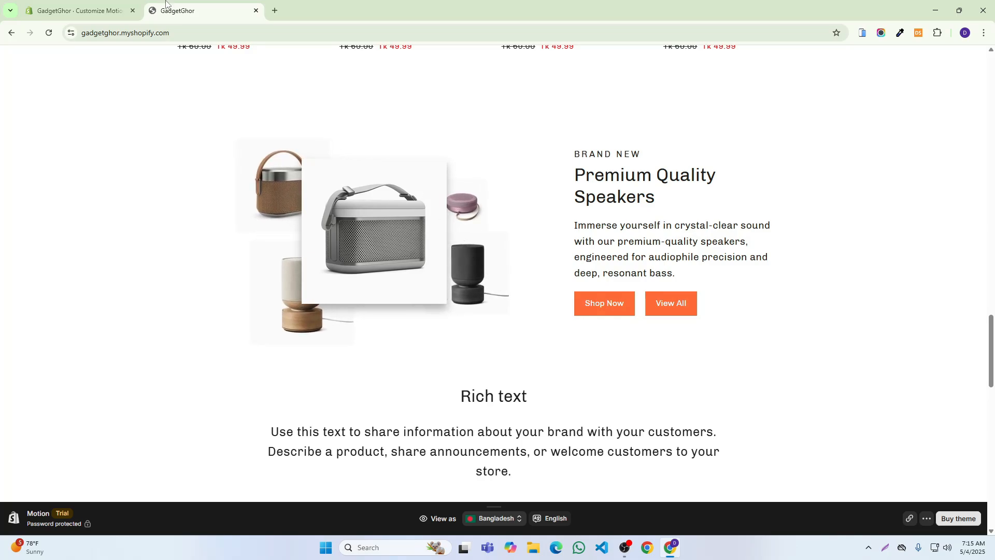
Step: Turn on the Collection callout's section divider in the theme editor, save, and check the line above the callout in the store preview
{"action": "key", "text": "ctrl+shift+Tab"}
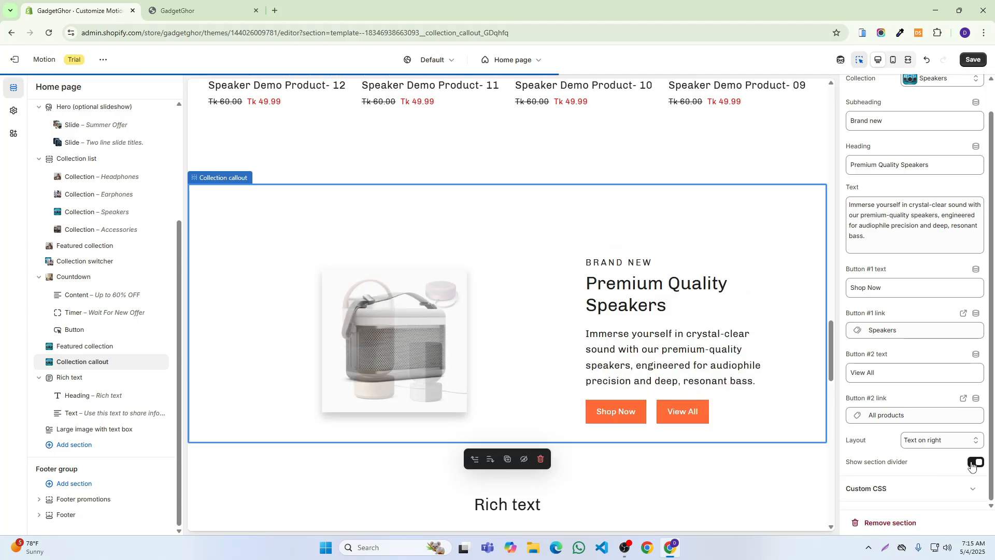
{"action": "left_click", "coordinate": [976, 67]}
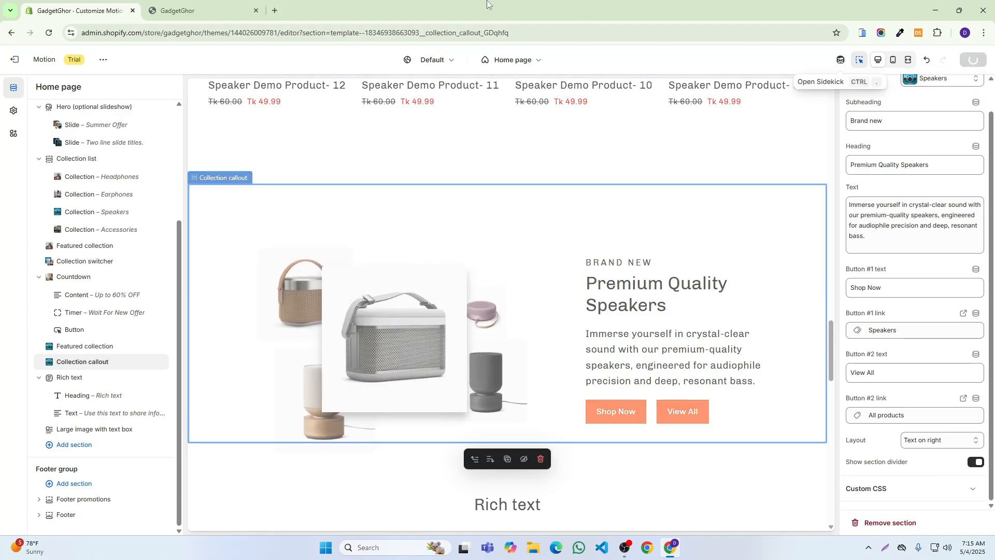
{"action": "left_click", "coordinate": [205, 8]}
{"action": "scroll", "coordinate": [255, 174], "scroll_direction": "up", "scroll_amount": 1}
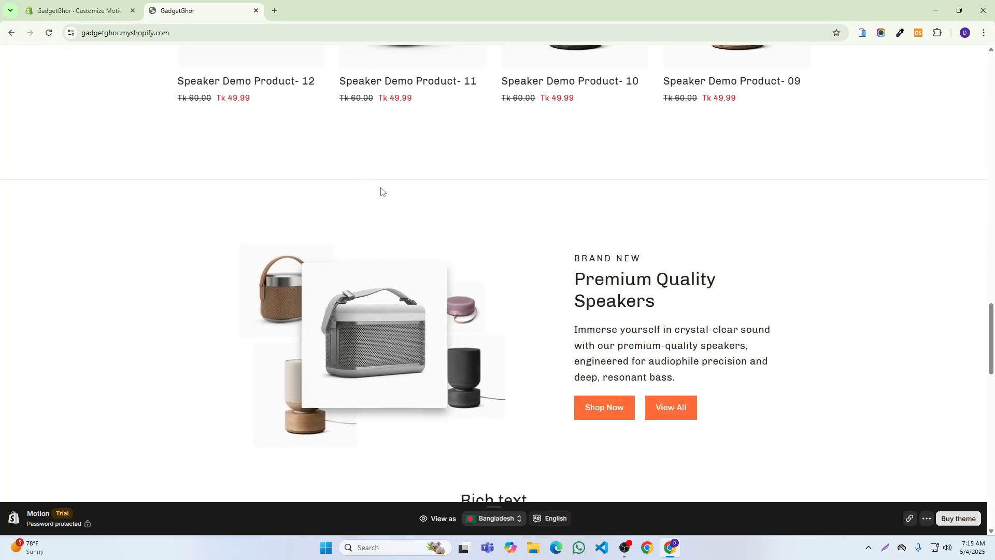
Step: Turn off the Collection callout's section divider in the theme editor, save, and reload the store preview
{"action": "left_click", "coordinate": [97, 1]}
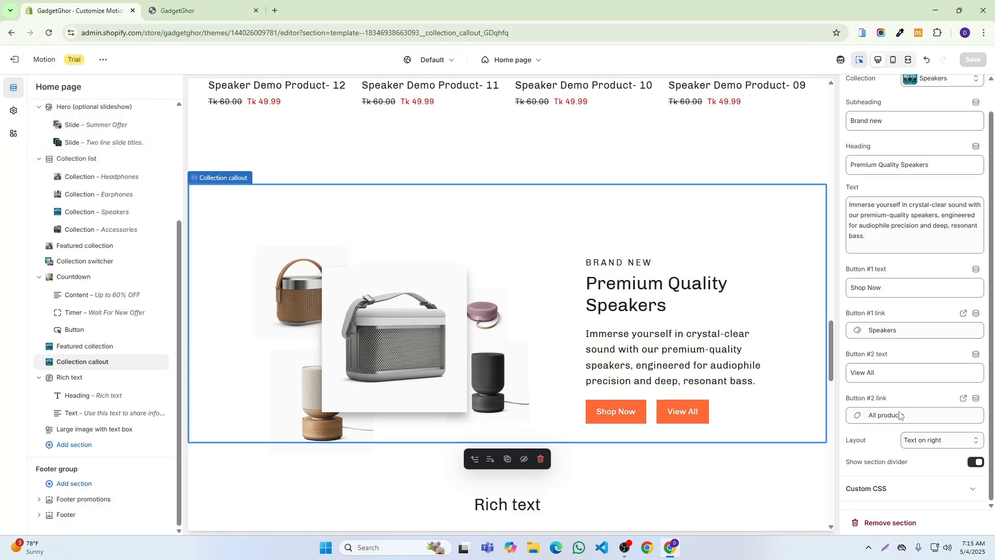
{"action": "left_click", "coordinate": [974, 465]}
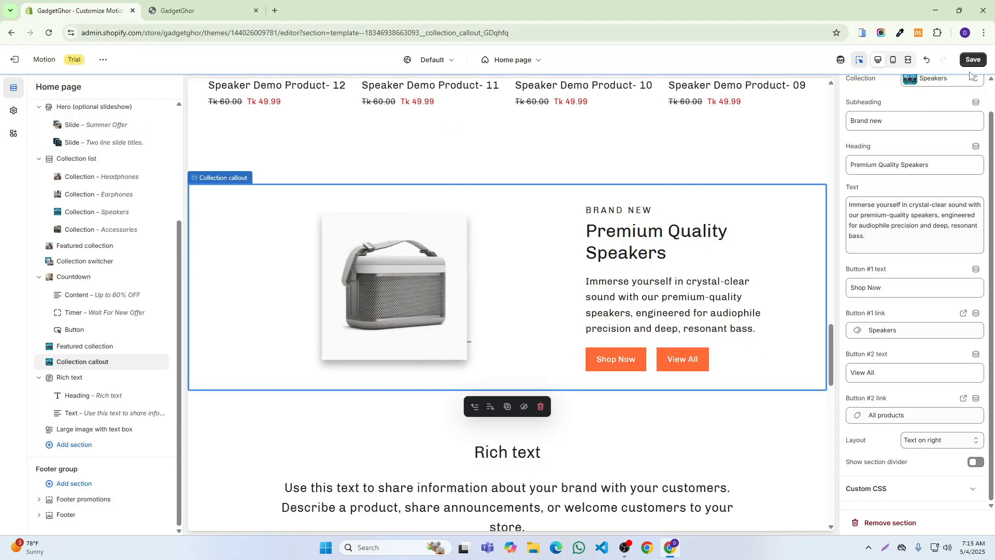
{"action": "left_click", "coordinate": [180, 3]}
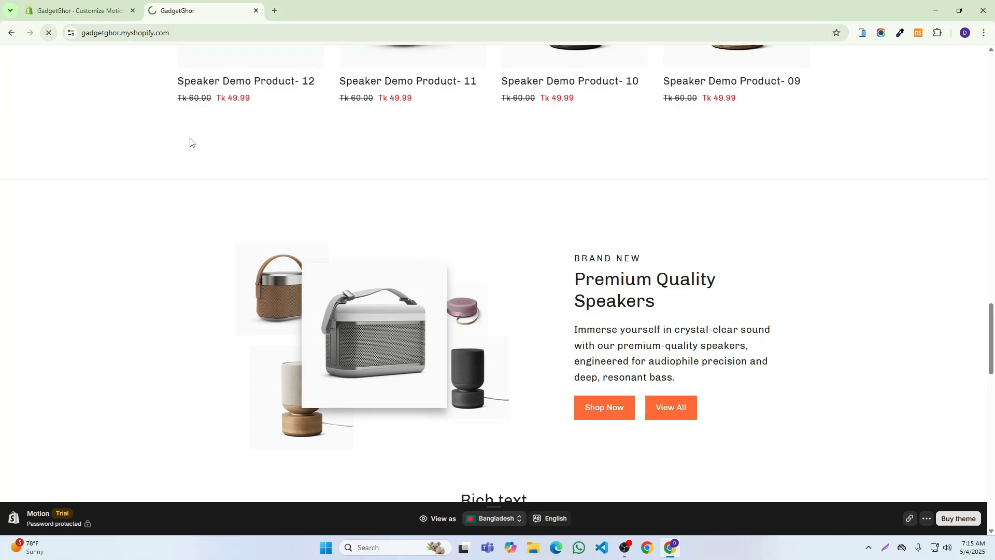
Step: Clear the Collection callout's second button text and its All products link in the theme editor, save, and check the reloaded store preview
{"action": "left_click", "coordinate": [78, 11]}
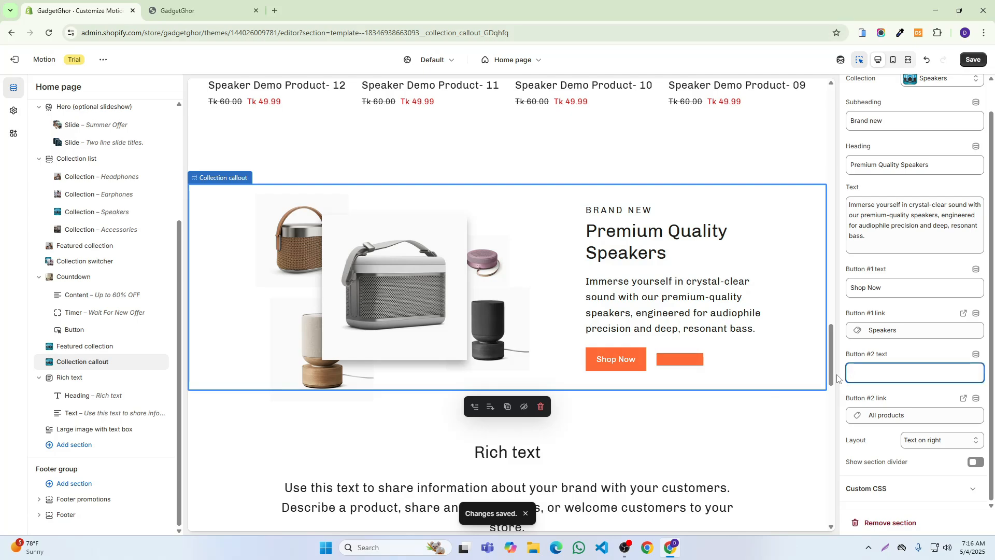
{"action": "left_click", "coordinate": [890, 414]}
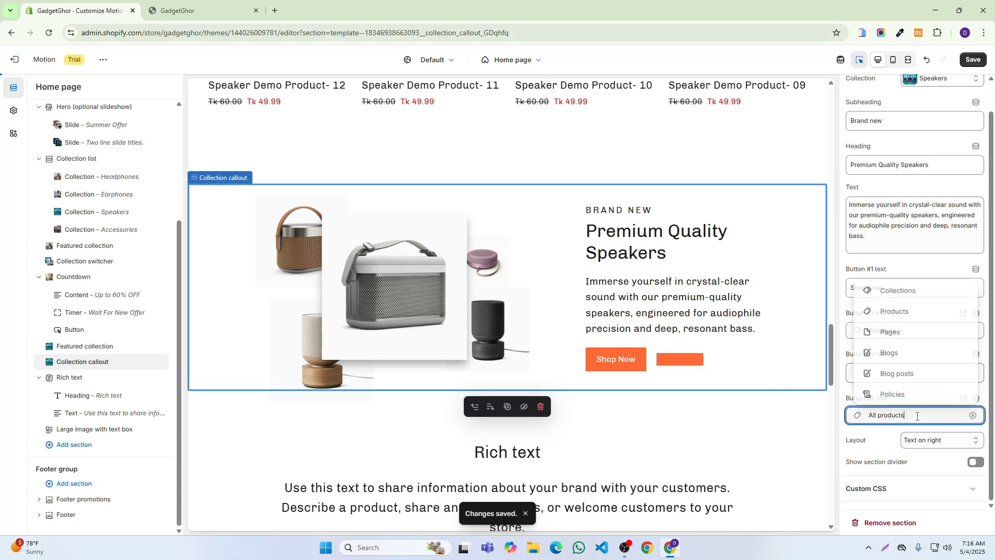
{"action": "left_click", "coordinate": [972, 415]}
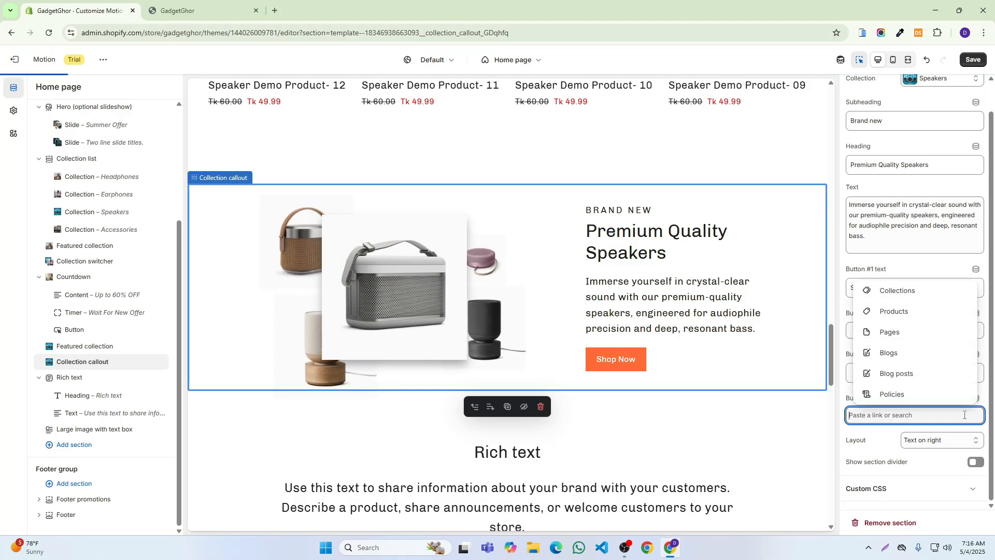
{"action": "left_click", "coordinate": [973, 60]}
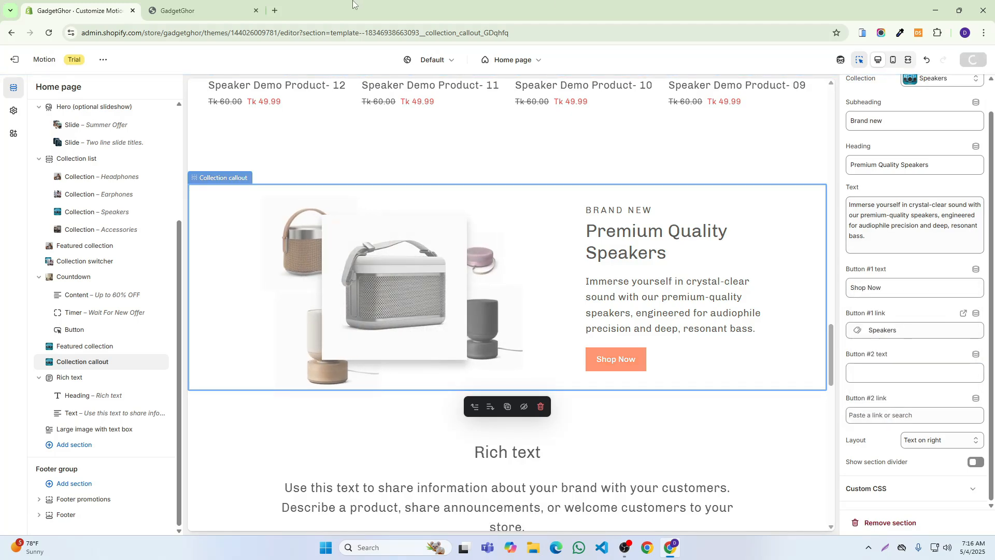
{"action": "left_click", "coordinate": [227, 3]}
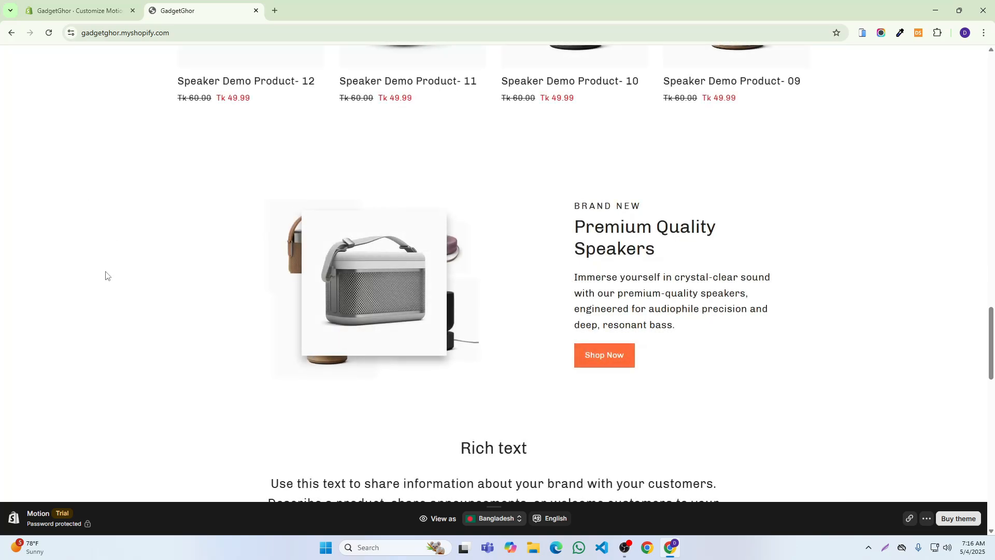
Step: Close the store preview, open a fresh one from the theme editor, and review the finished speaker callout on the home page
{"action": "left_click", "coordinate": [255, 10]}
{"action": "left_click", "coordinate": [103, 60]}
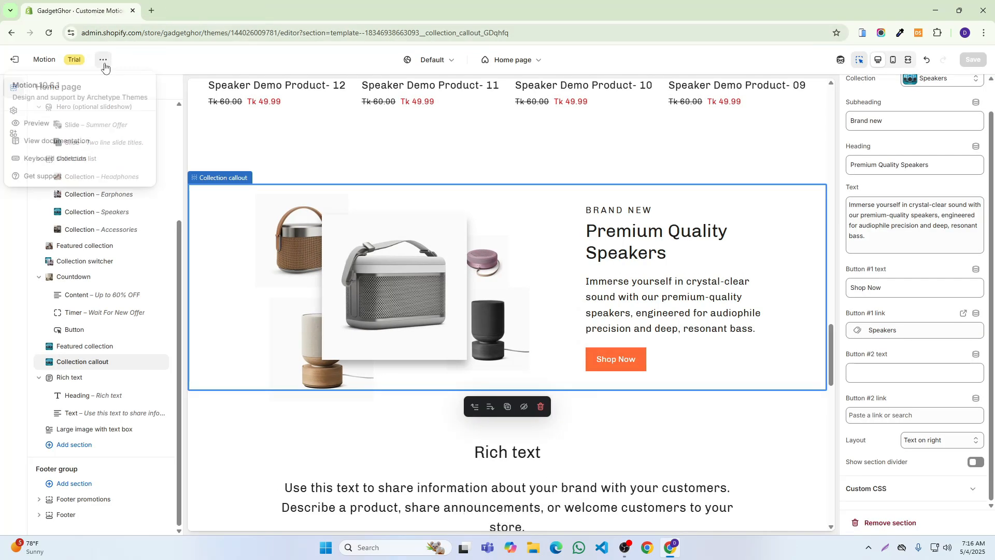
{"action": "left_click", "coordinate": [47, 124]}
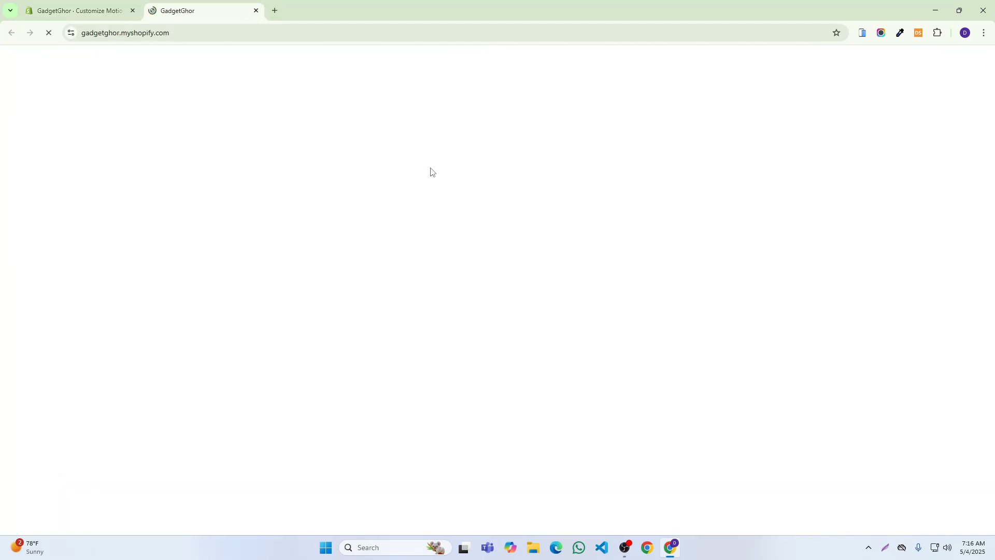
{"action": "scroll", "coordinate": [518, 239], "scroll_direction": "down", "scroll_amount": 8}
{"action": "scroll", "coordinate": [518, 239], "scroll_direction": "down", "scroll_amount": 18}
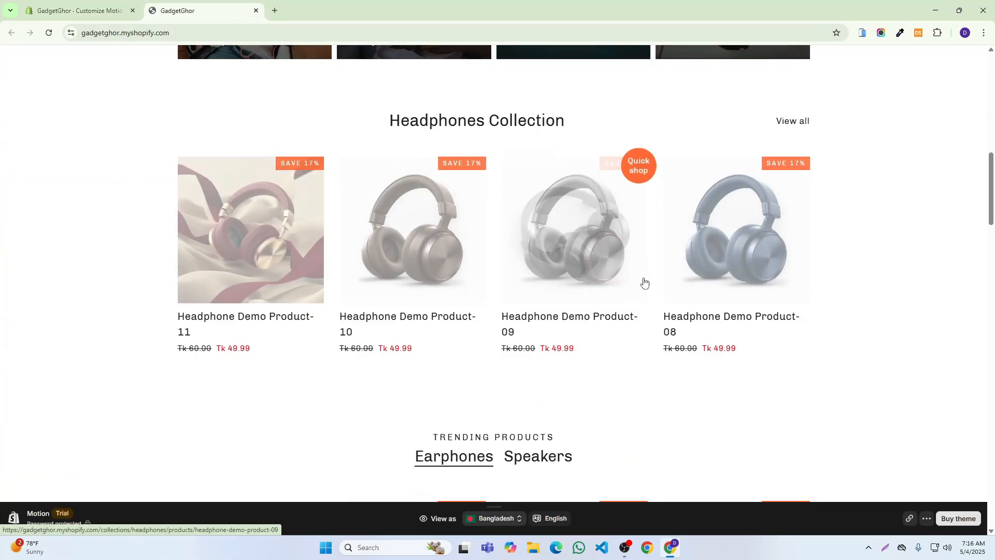
{"action": "scroll", "coordinate": [884, 254], "scroll_direction": "down", "scroll_amount": 7}
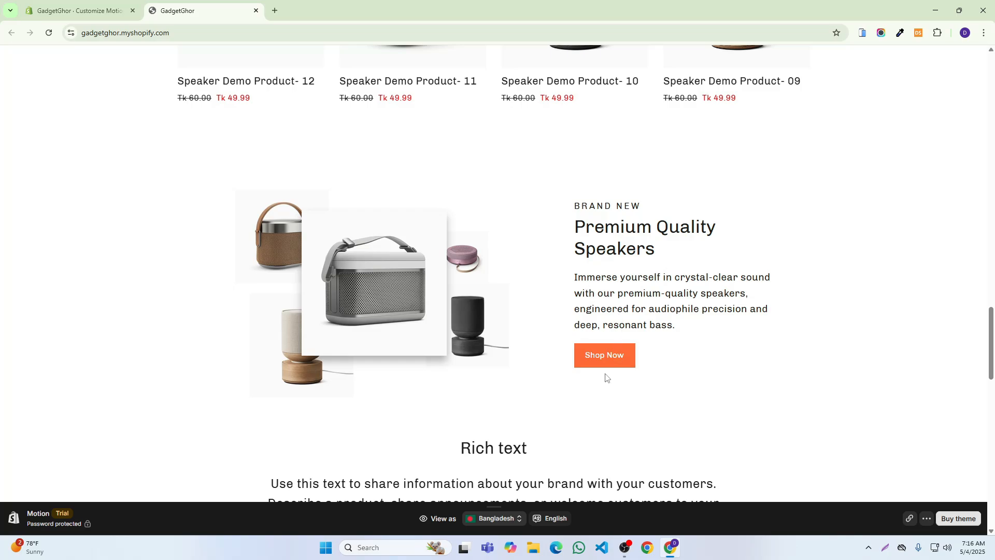
{"action": "scroll", "coordinate": [630, 340], "scroll_direction": "down", "scroll_amount": 3}
{"action": "scroll", "coordinate": [64, 83], "scroll_direction": "up", "scroll_amount": 4}
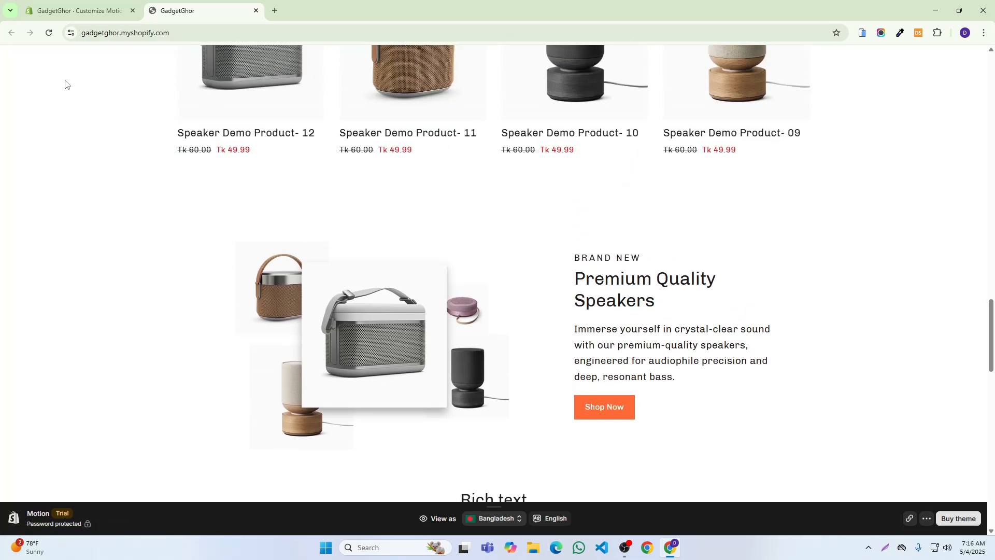